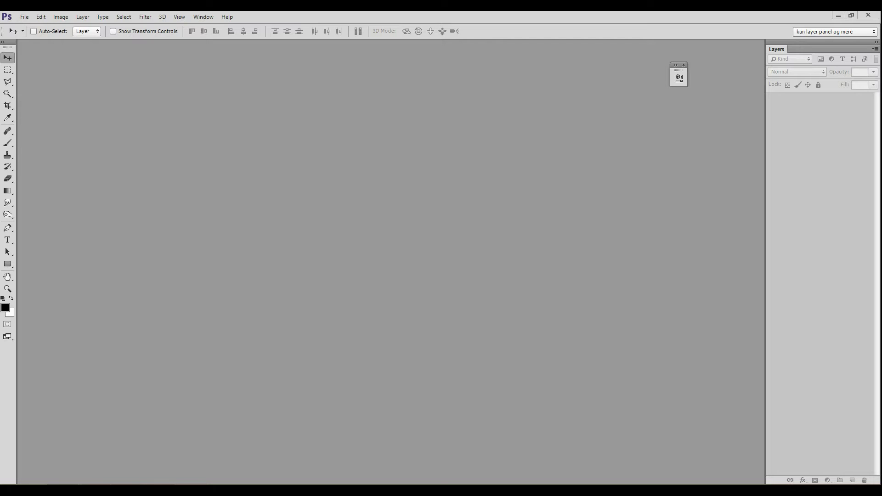
Create a new default document and paste the New York skyline photo as Layer 1.
{"action": "left_click", "coordinate": [25, 17]}
{"action": "key", "text": "Return"}
{"action": "key", "text": "ctrl+v"}
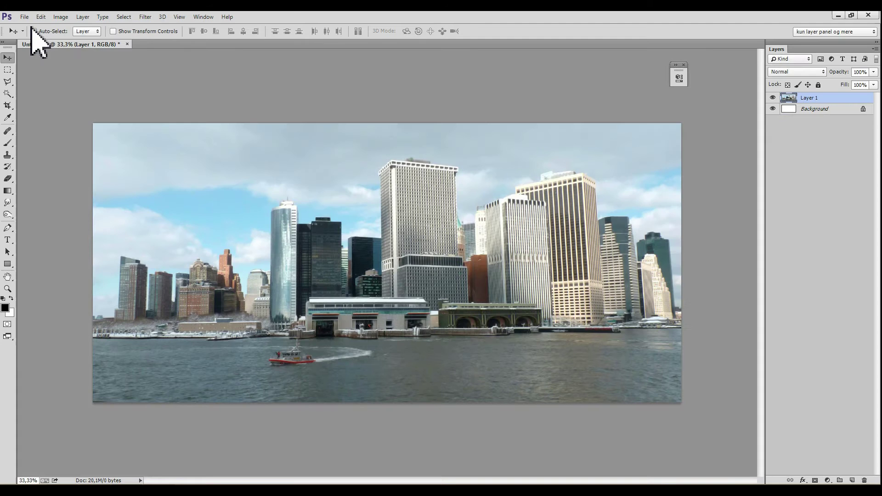
Zoom and pan toward the central towers, then switch to the Polygonal Lasso with 0 px feather.
{"action": "scroll", "coordinate": [487, 325], "scroll_direction": "up", "scroll_amount": 2}
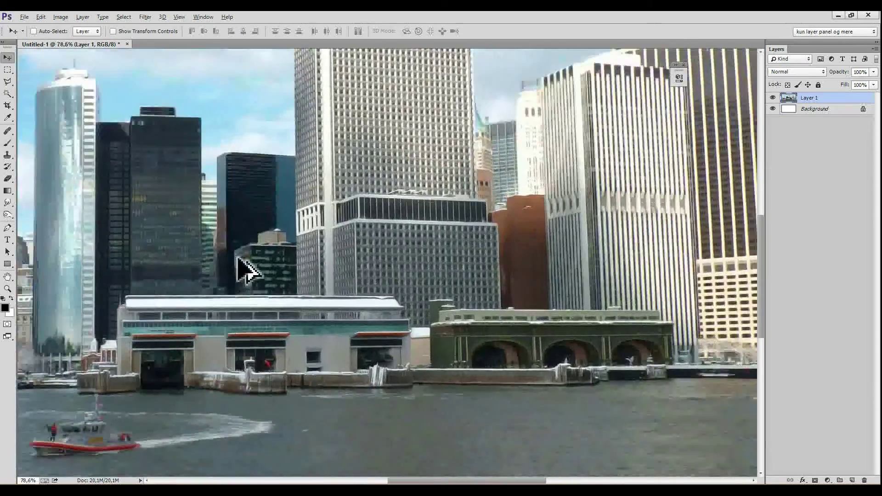
{"action": "scroll", "coordinate": [315, 305], "scroll_direction": "down", "scroll_amount": 1}
{"action": "scroll", "coordinate": [400, 295], "scroll_direction": "up", "scroll_amount": 2}
{"action": "scroll", "coordinate": [448, 315], "scroll_direction": "up", "scroll_amount": 1}
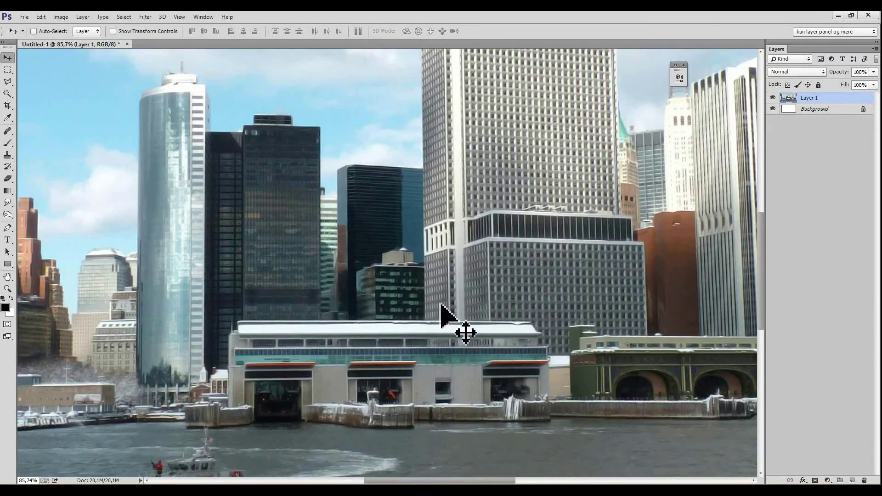
{"action": "scroll", "coordinate": [441, 304], "scroll_direction": "down", "scroll_amount": 1}
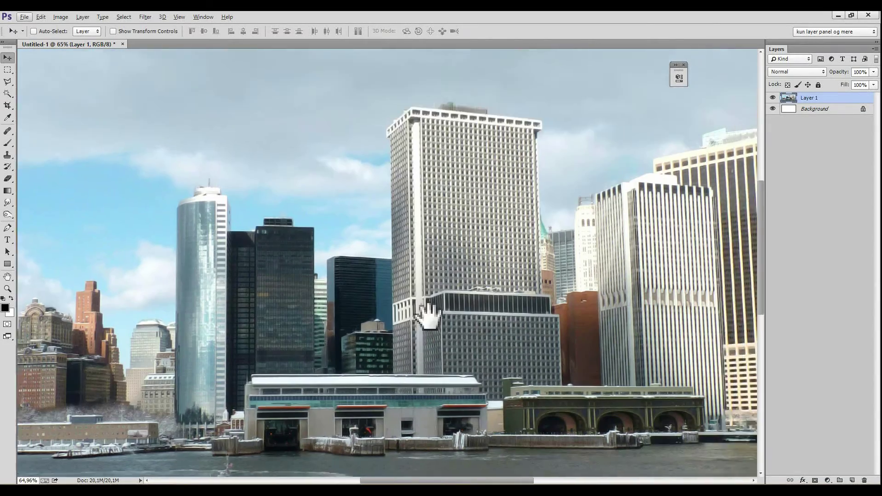
{"action": "left_click_drag", "start_coordinate": [460, 275], "coordinate": [416, 342]}
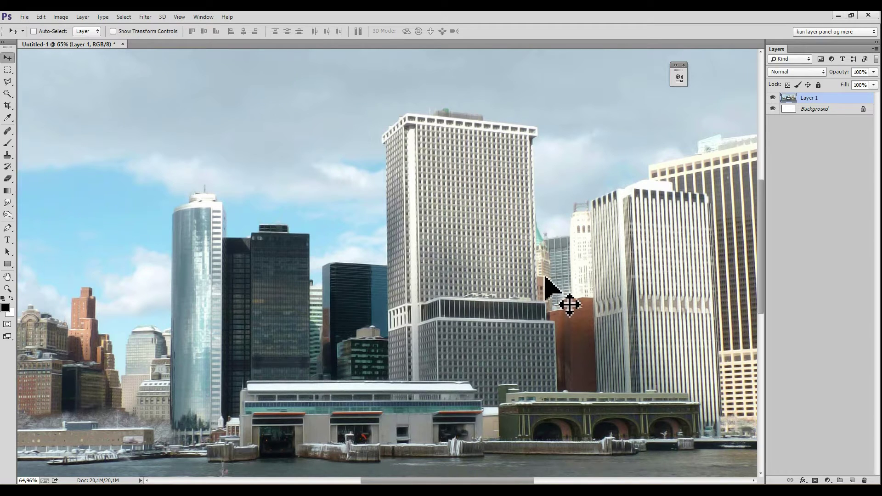
{"action": "key", "text": "alt"}
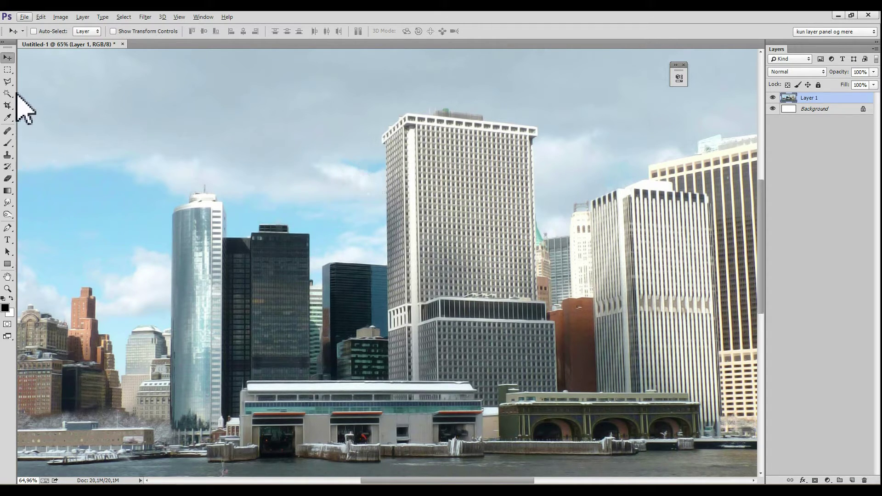
{"action": "left_click", "coordinate": [10, 84]}
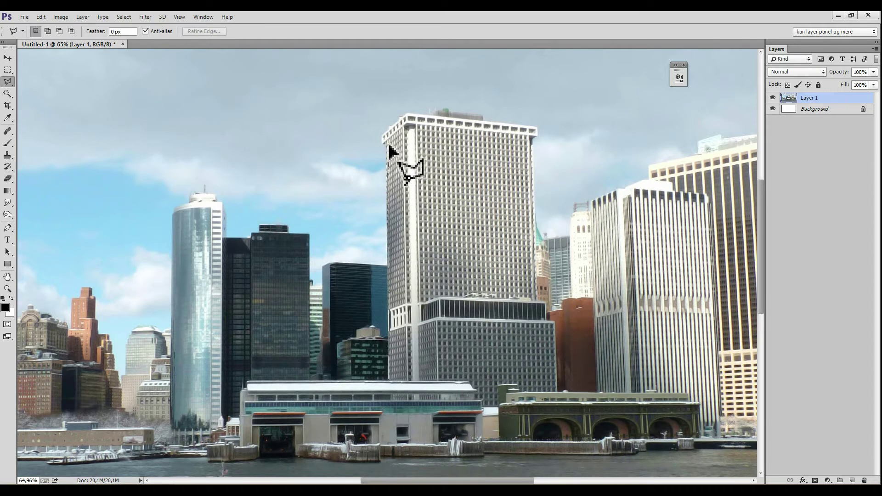
{"action": "left_click", "coordinate": [384, 142]}
{"action": "left_click", "coordinate": [444, 107]}
{"action": "left_click", "coordinate": [460, 123]}
{"action": "left_click", "coordinate": [536, 134]}
{"action": "left_click", "coordinate": [525, 251]}
{"action": "left_click", "coordinate": [572, 370]}
{"action": "double_click", "coordinate": [389, 377]}
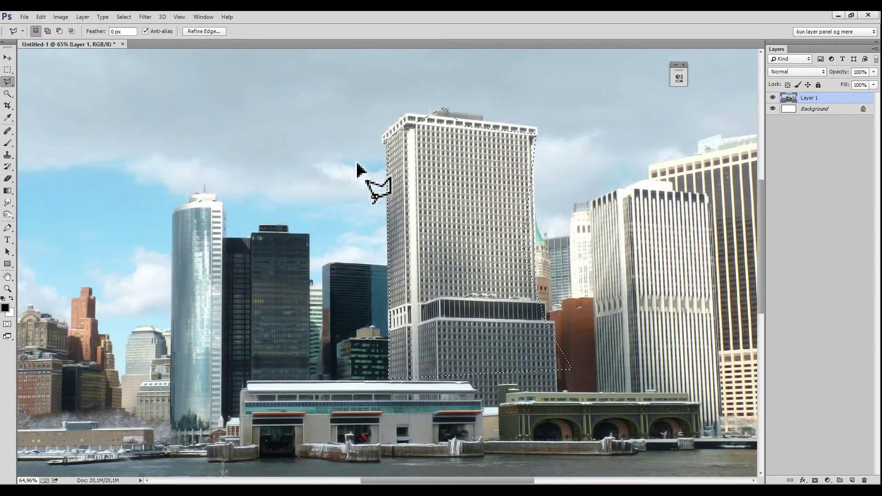
{"action": "scroll", "coordinate": [395, 289], "scroll_direction": "up", "scroll_amount": 3, "text": "alt"}
{"action": "scroll", "coordinate": [395, 321], "scroll_direction": "up", "scroll_amount": 2}
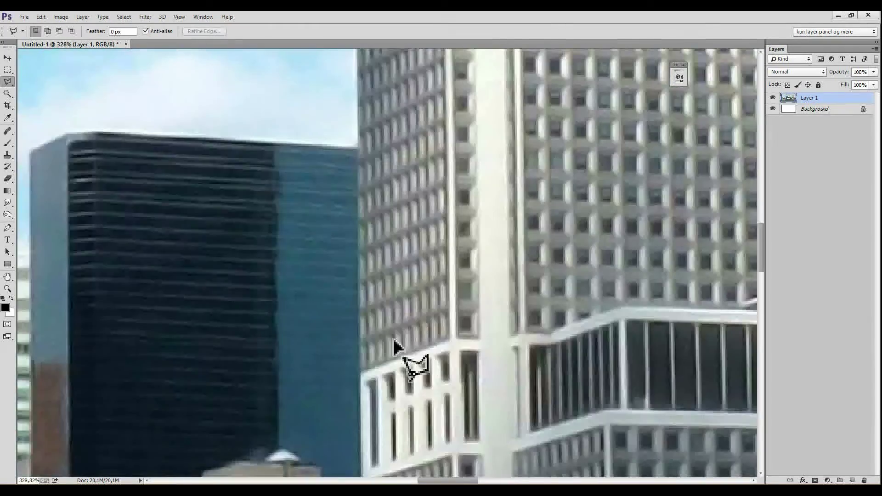
{"action": "scroll", "coordinate": [393, 350], "scroll_direction": "up", "scroll_amount": 2}
{"action": "left_click", "coordinate": [370, 161]}
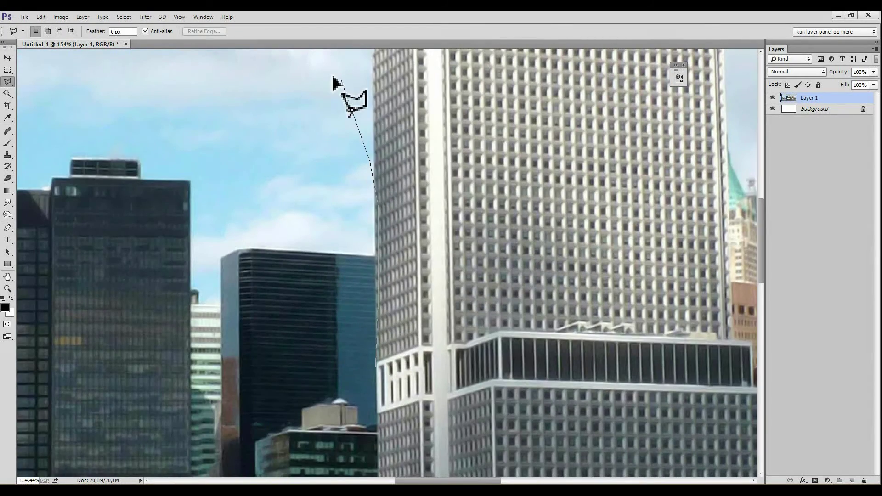
{"action": "left_click", "coordinate": [303, 90]}
{"action": "left_click", "coordinate": [298, 219]}
{"action": "left_click", "coordinate": [343, 124]}
{"action": "left_click", "coordinate": [376, 118]}
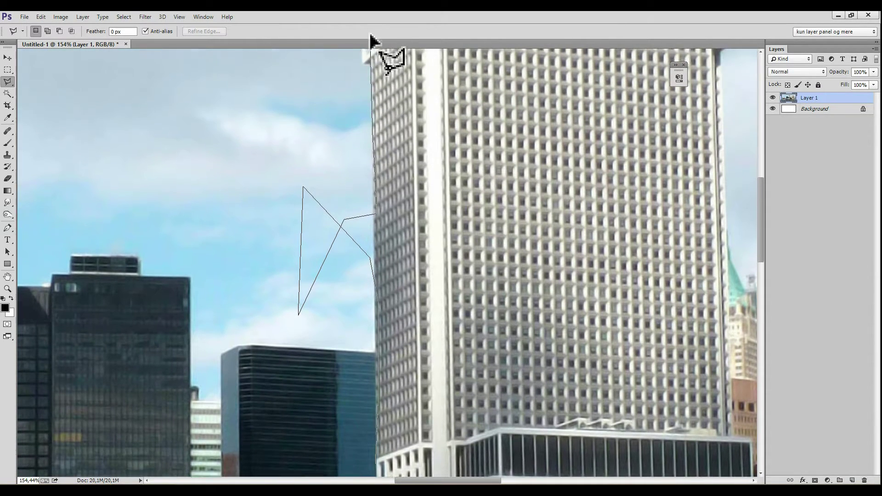
{"action": "left_click", "coordinate": [373, 86]}
{"action": "left_click", "coordinate": [634, 174]}
{"action": "double_click", "coordinate": [549, 418]}
{"action": "key", "text": "alt"}
{"action": "left_click", "coordinate": [373, 302]}
{"action": "left_click", "coordinate": [371, 213]}
{"action": "left_click", "coordinate": [271, 162]}
{"action": "left_click", "coordinate": [229, 354]}
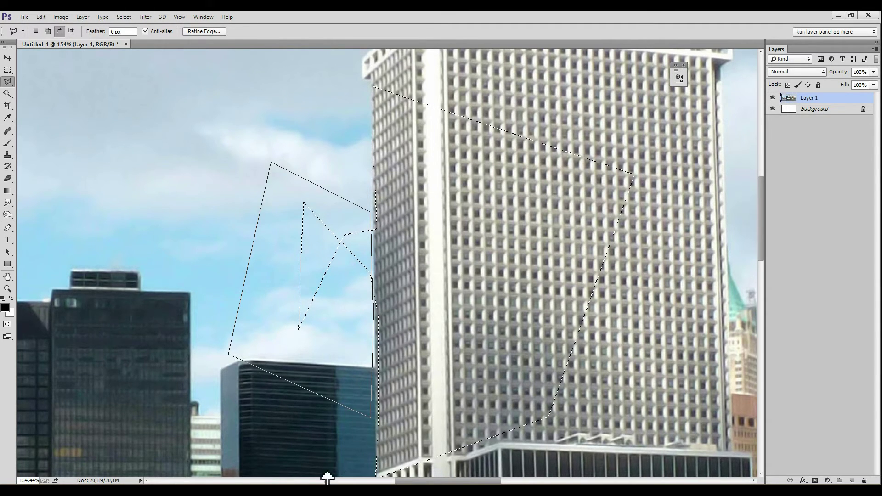
{"action": "key", "text": "Escape"}
{"action": "scroll", "coordinate": [345, 386], "scroll_direction": "down", "scroll_amount": 3}
{"action": "left_click_drag", "start_coordinate": [346, 404], "coordinate": [331, 180]}
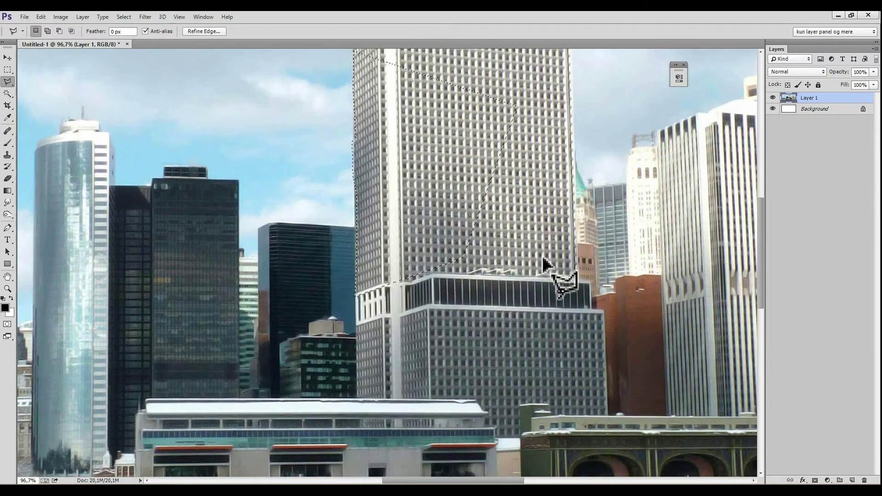
{"action": "scroll", "coordinate": [454, 306], "scroll_direction": "down", "scroll_amount": 3}
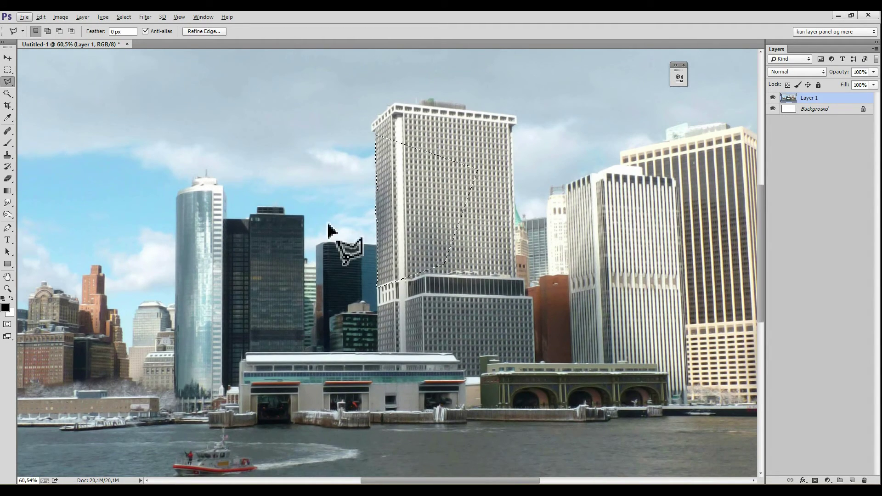
{"action": "key", "text": "ctrl+d"}
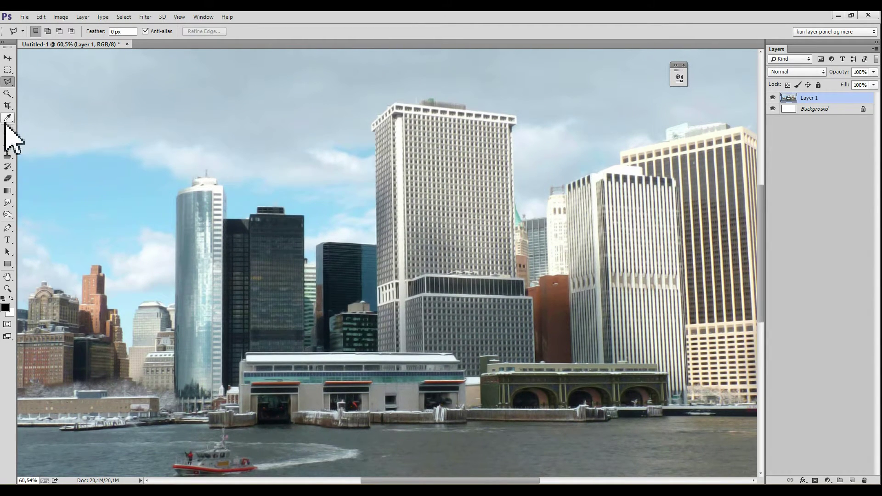
Quick-select the central tall tower from its lower block up to the roof.
{"action": "left_click", "coordinate": [8, 94]}
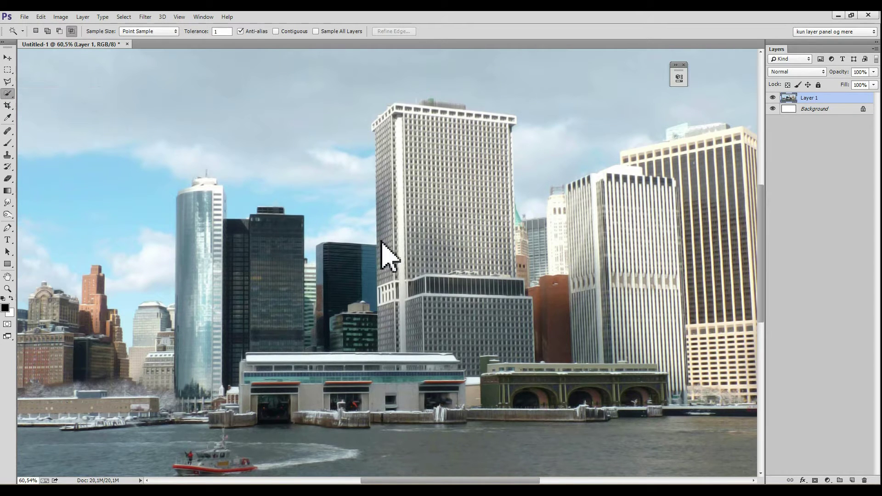
{"action": "key", "text": "shift+w"}
{"action": "mouse_move", "coordinate": [476, 337]}
{"action": "left_mouse_down"}
{"action": "mouse_move", "coordinate": [427, 151]}
{"action": "mouse_move", "coordinate": [499, 136]}
{"action": "mouse_move", "coordinate": [509, 338]}
{"action": "left_mouse_up"}
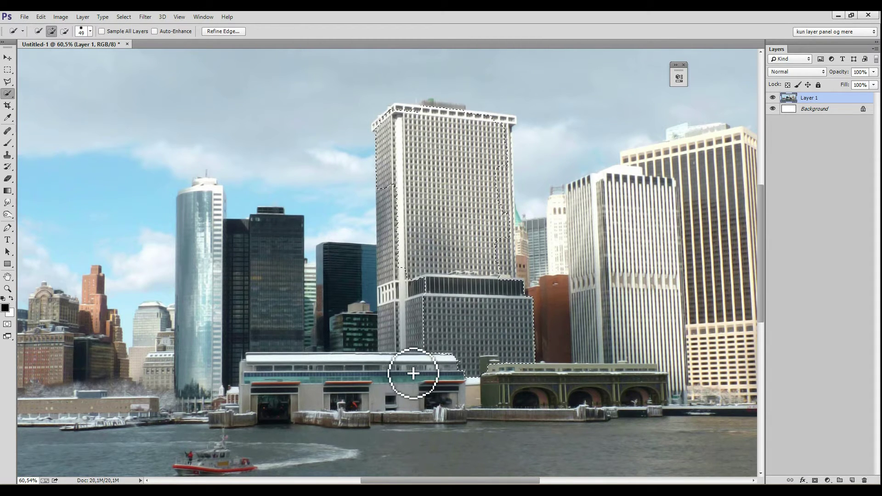
{"action": "scroll", "coordinate": [282, 368], "scroll_direction": "up", "scroll_amount": 5}
{"action": "scroll", "coordinate": [278, 363], "scroll_direction": "up", "scroll_amount": 3}
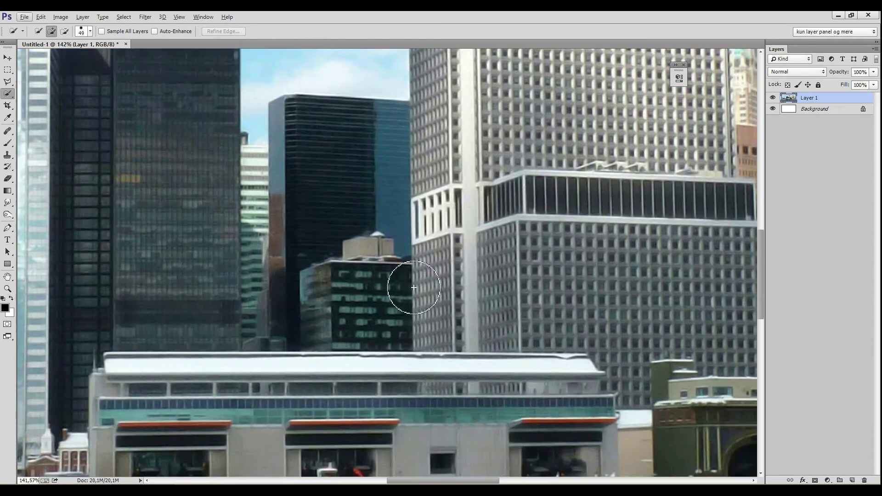
{"action": "left_click_drag", "start_coordinate": [400, 289], "coordinate": [317, 374]}
{"action": "left_click", "coordinate": [7, 227]}
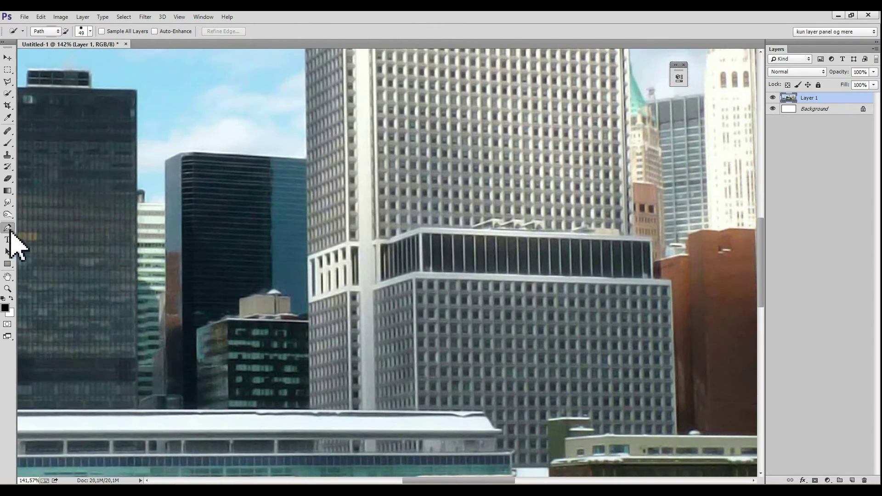
Fix the path's left edge by removing an extra anchor and repositioning one, undoing a stray curve.
{"action": "scroll", "coordinate": [317, 420], "scroll_direction": "up", "scroll_amount": 5}
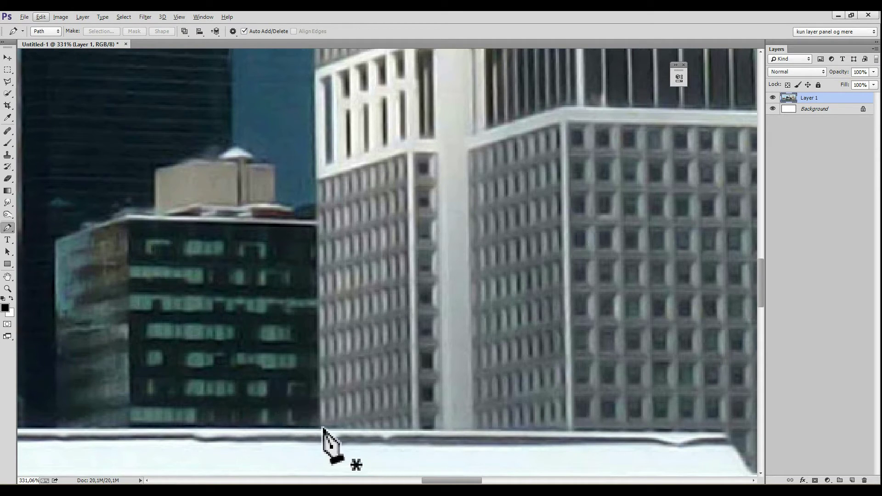
{"action": "scroll", "coordinate": [321, 405], "scroll_direction": "up", "scroll_amount": 5}
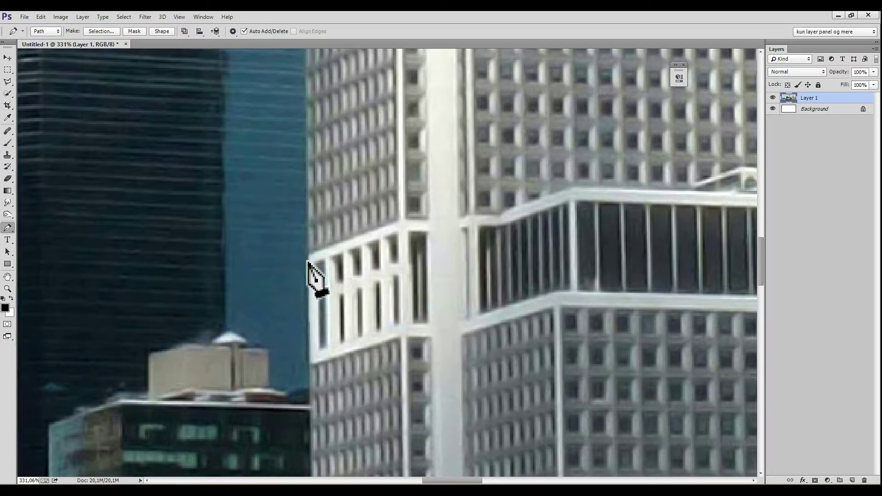
{"action": "mouse_move", "coordinate": [317, 122]}
{"action": "left_mouse_down"}
{"action": "mouse_move", "coordinate": [321, 203]}
{"action": "mouse_move", "coordinate": [305, 170]}
{"action": "mouse_move", "coordinate": [332, 274]}
{"action": "left_mouse_up"}
{"action": "scroll", "coordinate": [332, 276], "scroll_direction": "down", "scroll_amount": 2}
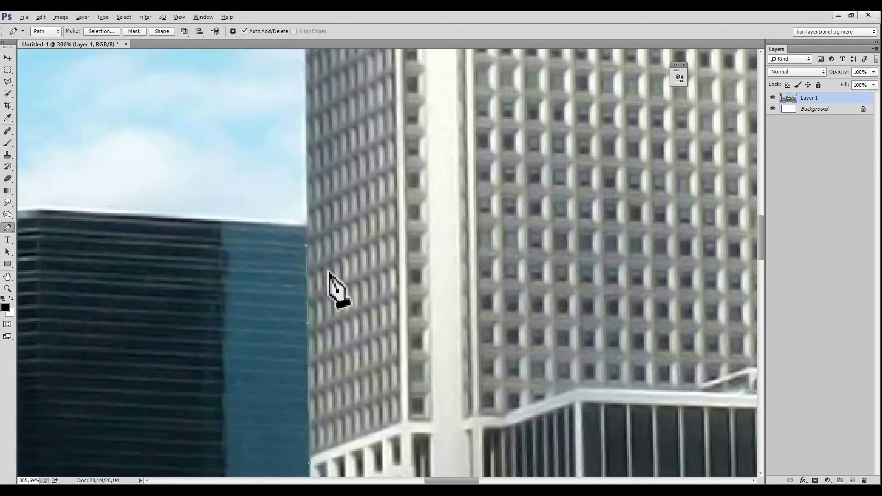
{"action": "scroll", "coordinate": [331, 287], "scroll_direction": "down", "scroll_amount": 2}
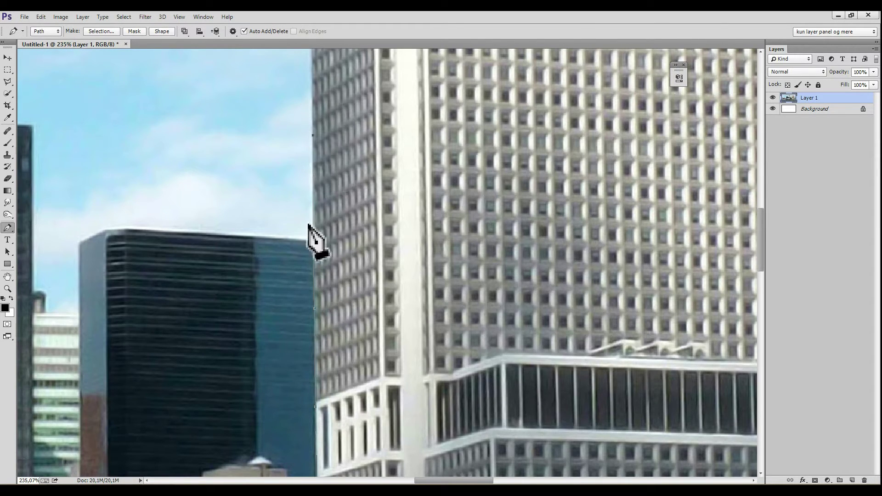
{"action": "left_click", "coordinate": [313, 253]}
{"action": "left_click_drag", "start_coordinate": [298, 238], "coordinate": [462, 243]}
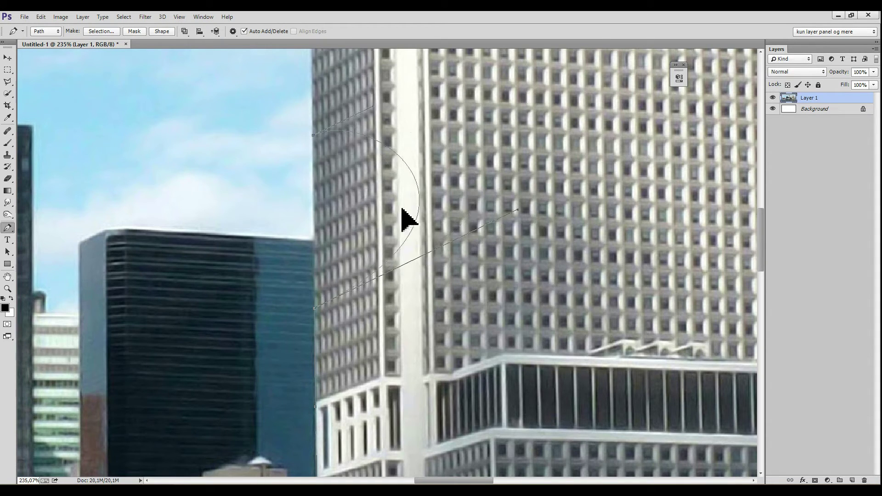
{"action": "left_click_drag", "start_coordinate": [462, 244], "coordinate": [232, 193]}
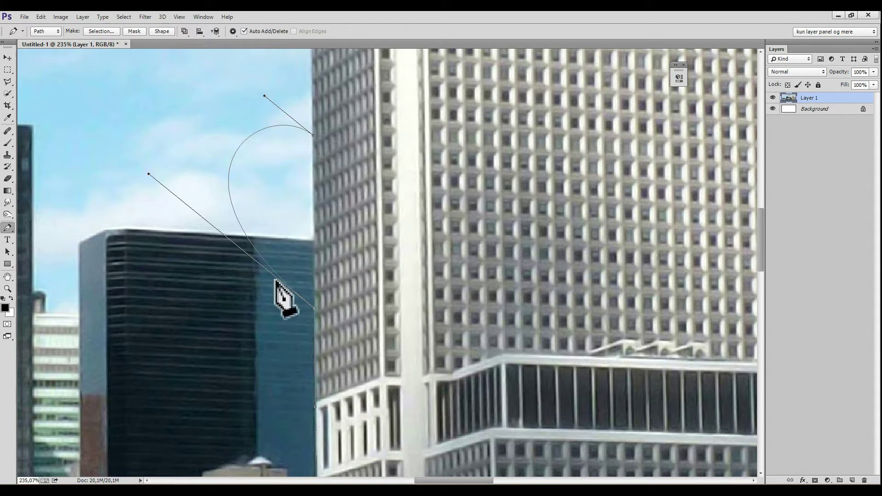
{"action": "key", "text": "ctrl+z"}
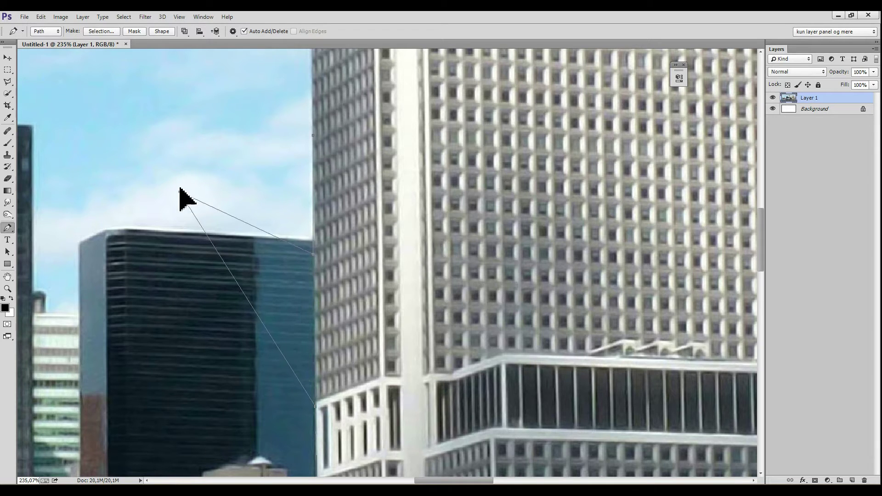
{"action": "mouse_move", "coordinate": [301, 298]}
{"action": "left_mouse_down"}
{"action": "mouse_move", "coordinate": [259, 339]}
{"action": "mouse_move", "coordinate": [461, 246]}
{"action": "left_mouse_up"}
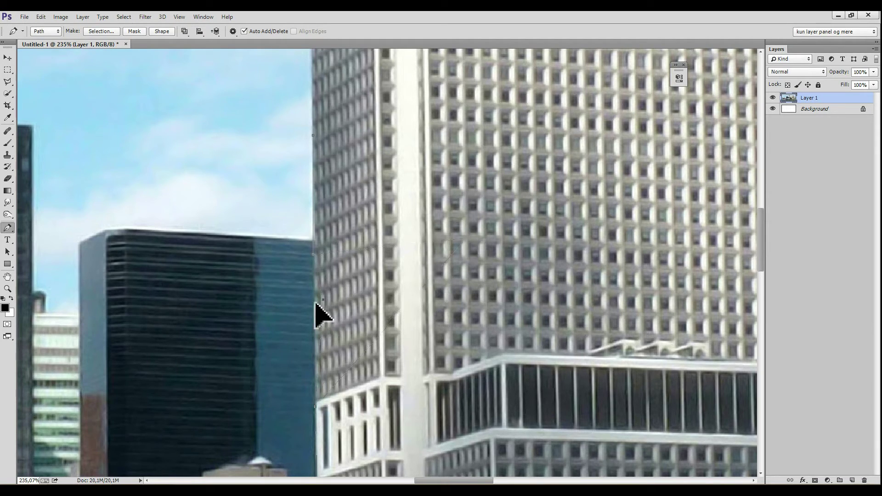
Add anchors up the tower's left edge, nudging one onto the building's edge.
{"action": "left_click", "coordinate": [312, 313]}
{"action": "scroll", "coordinate": [305, 138], "scroll_direction": "up", "scroll_amount": 2}
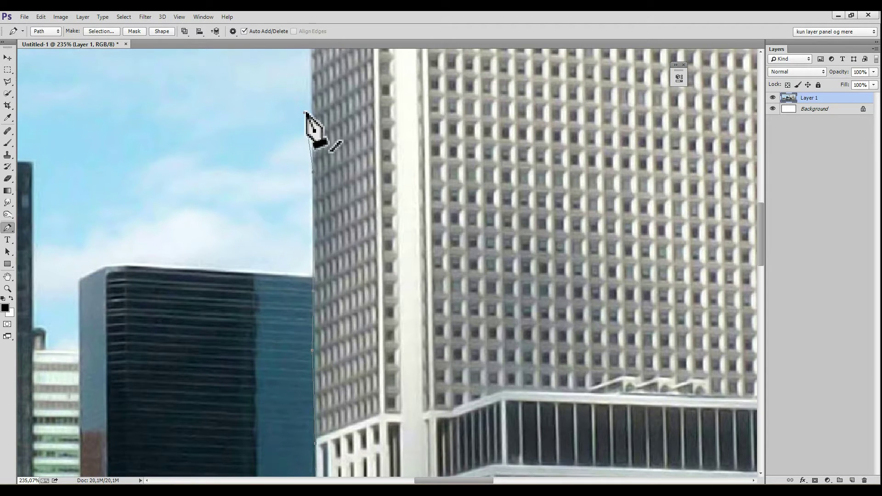
{"action": "left_click", "coordinate": [303, 108]}
{"action": "scroll", "coordinate": [301, 138], "scroll_direction": "up", "scroll_amount": 3}
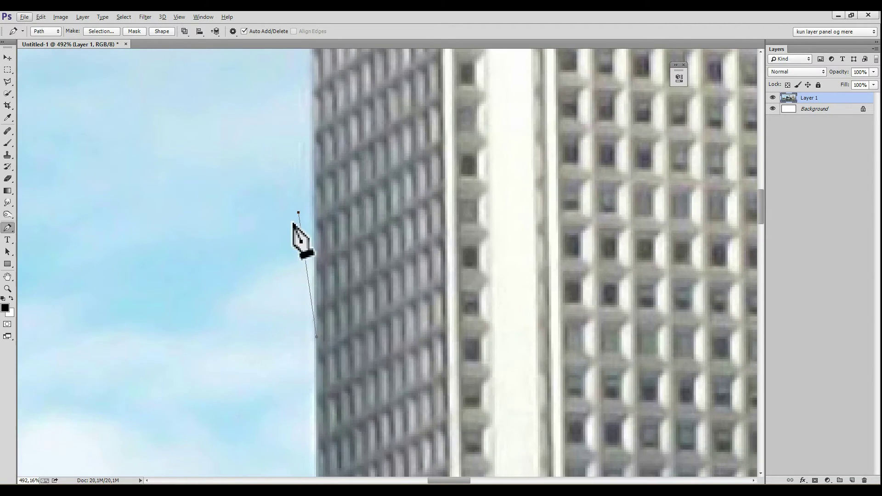
{"action": "left_click", "coordinate": [315, 77]}
{"action": "scroll", "coordinate": [322, 276], "scroll_direction": "down", "scroll_amount": 5}
{"action": "scroll", "coordinate": [322, 322], "scroll_direction": "down", "scroll_amount": 2}
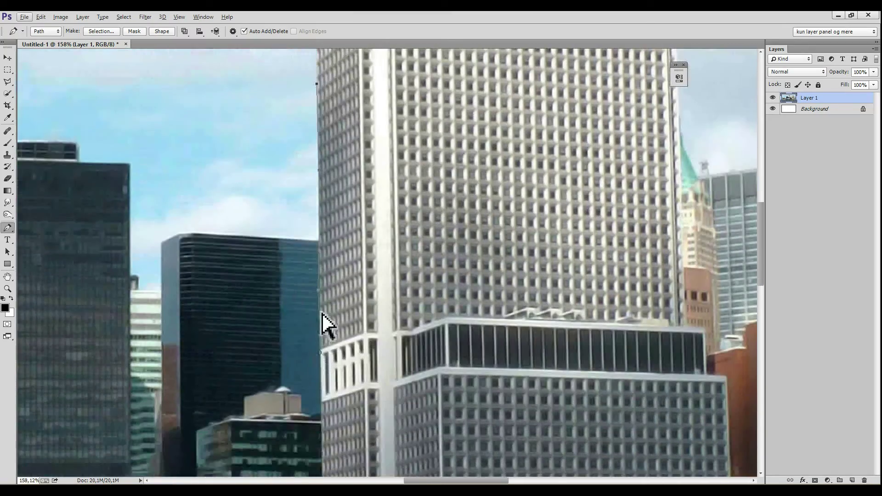
{"action": "scroll", "coordinate": [324, 321], "scroll_direction": "up", "scroll_amount": 2}
{"action": "scroll", "coordinate": [317, 294], "scroll_direction": "up", "scroll_amount": 3}
{"action": "left_click_drag", "start_coordinate": [312, 263], "coordinate": [316, 265]}
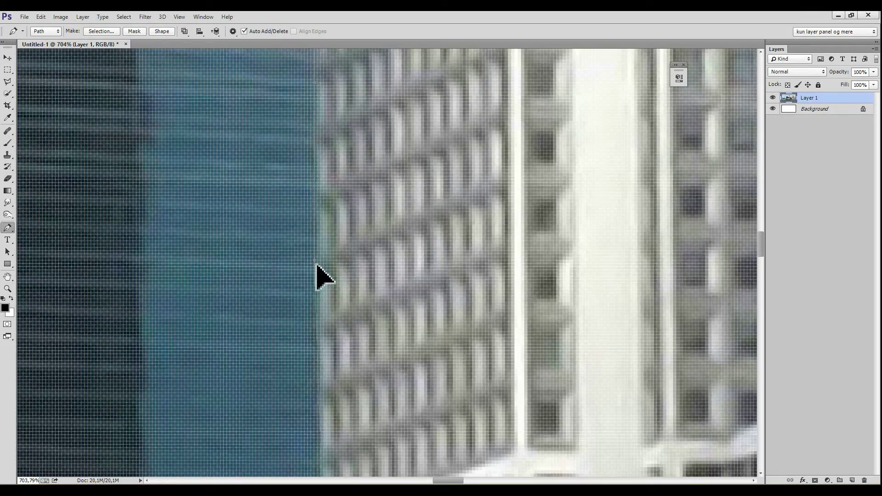
{"action": "scroll", "coordinate": [321, 275], "scroll_direction": "down", "scroll_amount": 5}
{"action": "scroll", "coordinate": [329, 184], "scroll_direction": "up", "scroll_amount": 2}
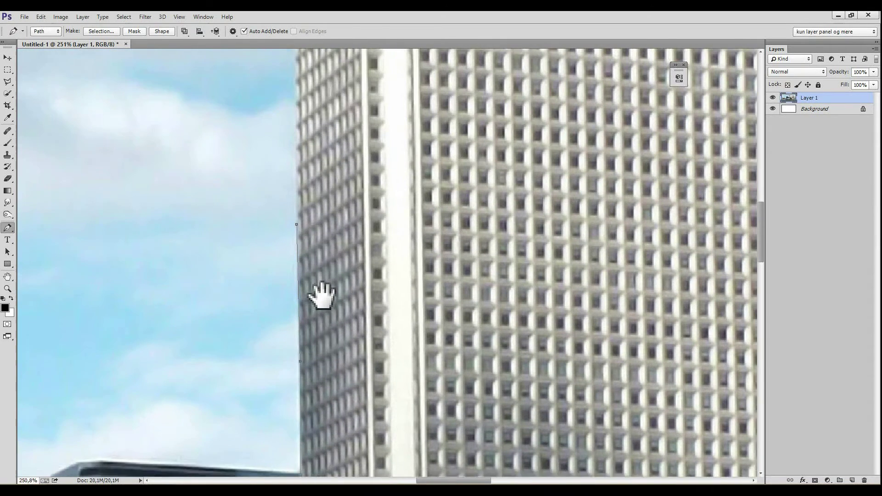
{"action": "scroll", "coordinate": [299, 173], "scroll_direction": "up", "scroll_amount": 2}
{"action": "scroll", "coordinate": [297, 151], "scroll_direction": "up", "scroll_amount": 2}
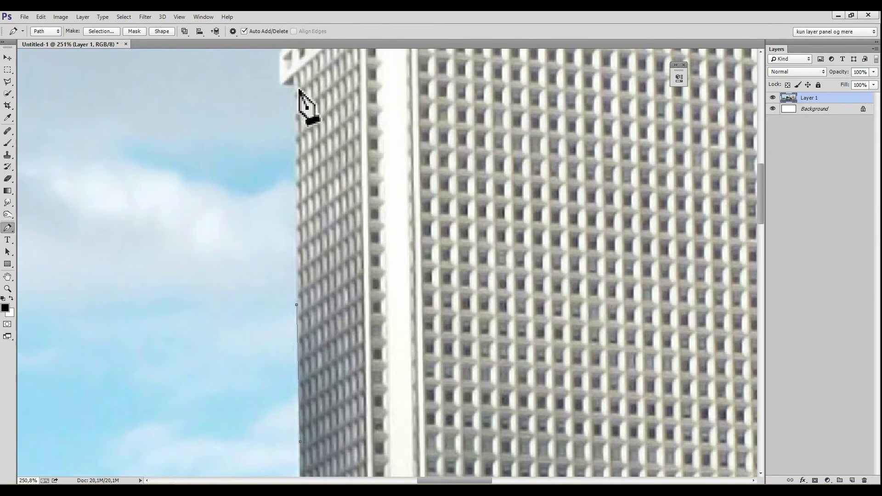
{"action": "left_click_drag", "start_coordinate": [297, 92], "coordinate": [291, 209]}
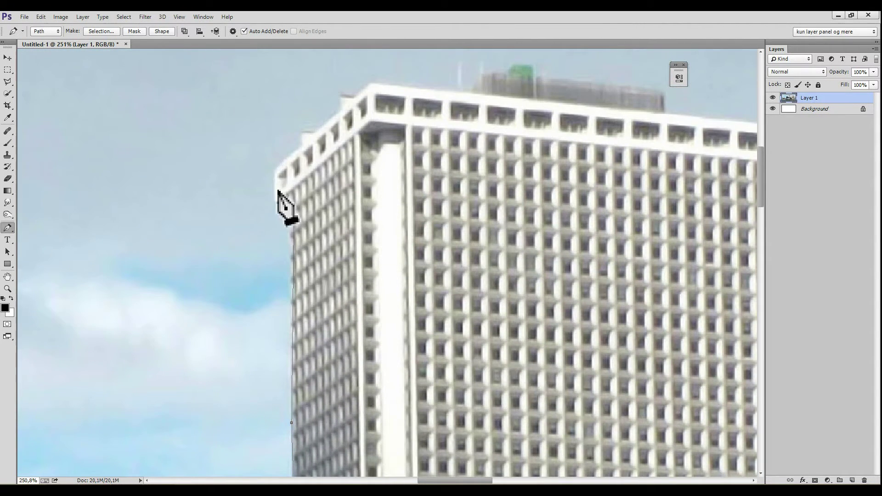
Trace the roofline from its left corner to the right corner and down the tower's right side.
{"action": "left_click", "coordinate": [274, 168]}
{"action": "left_click", "coordinate": [315, 131]}
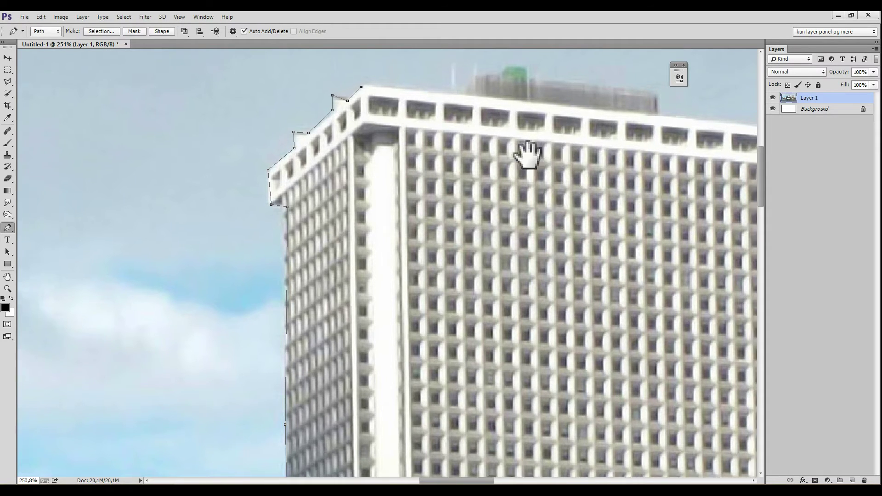
{"action": "left_click_drag", "start_coordinate": [527, 154], "coordinate": [261, 134]}
{"action": "left_click", "coordinate": [544, 128]}
{"action": "left_click", "coordinate": [546, 165]}
{"action": "scroll", "coordinate": [531, 202], "scroll_direction": "down", "scroll_amount": 2}
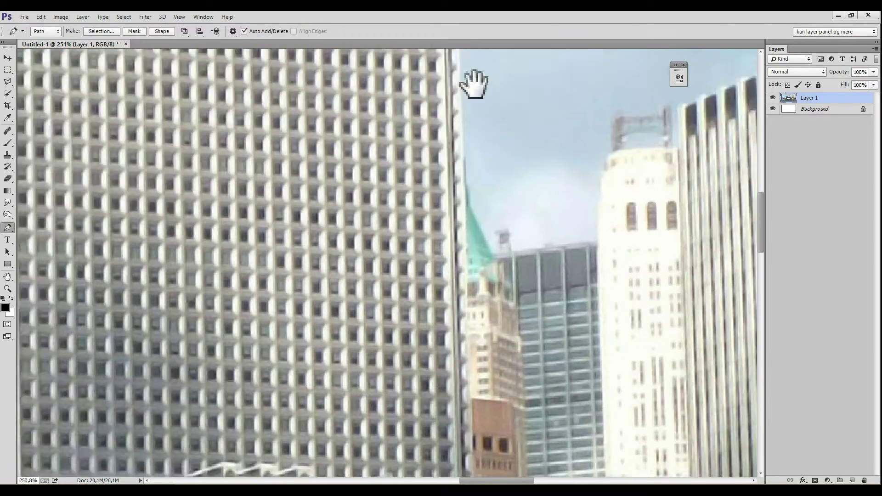
{"action": "scroll", "coordinate": [436, 213], "scroll_direction": "down", "scroll_amount": 3}
{"action": "left_click", "coordinate": [435, 297]}
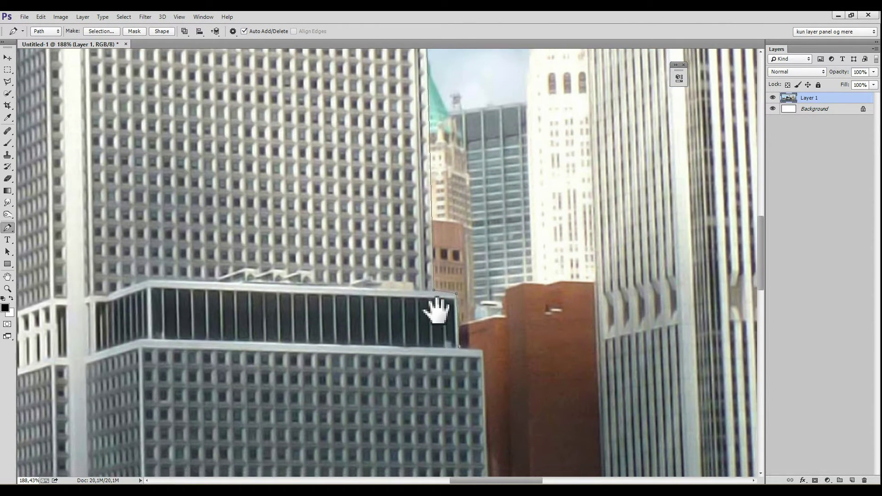
{"action": "left_click_drag", "start_coordinate": [492, 362], "coordinate": [394, 78]}
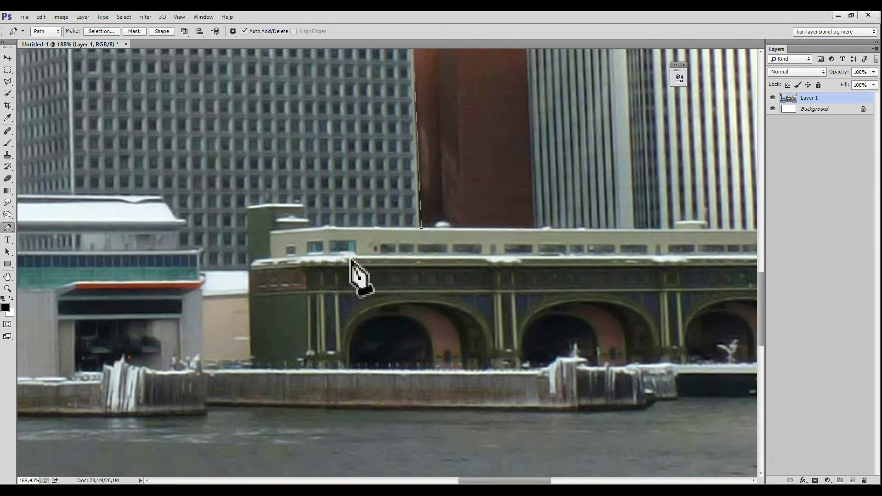
Continue the path left along the low roofline down to the waterfront building.
{"action": "scroll", "coordinate": [122, 271], "scroll_direction": "down", "scroll_amount": 3}
{"action": "left_click_drag", "start_coordinate": [110, 241], "coordinate": [280, 312]}
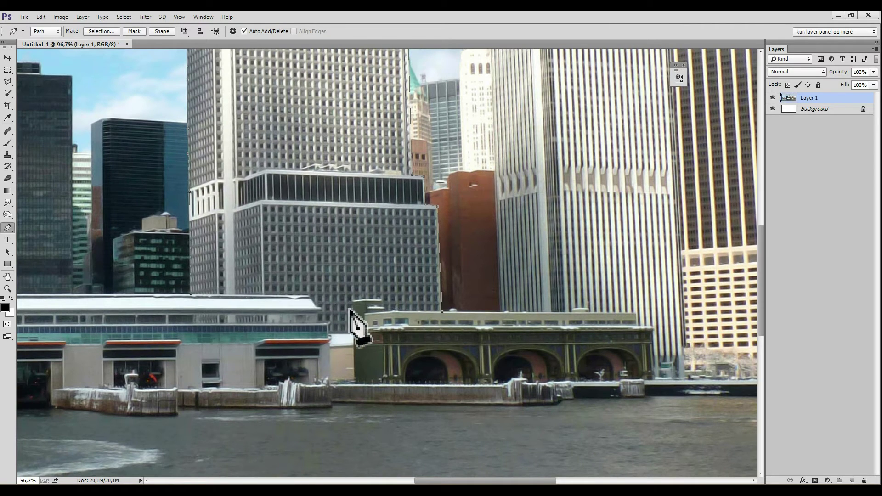
{"action": "left_click", "coordinate": [382, 301]}
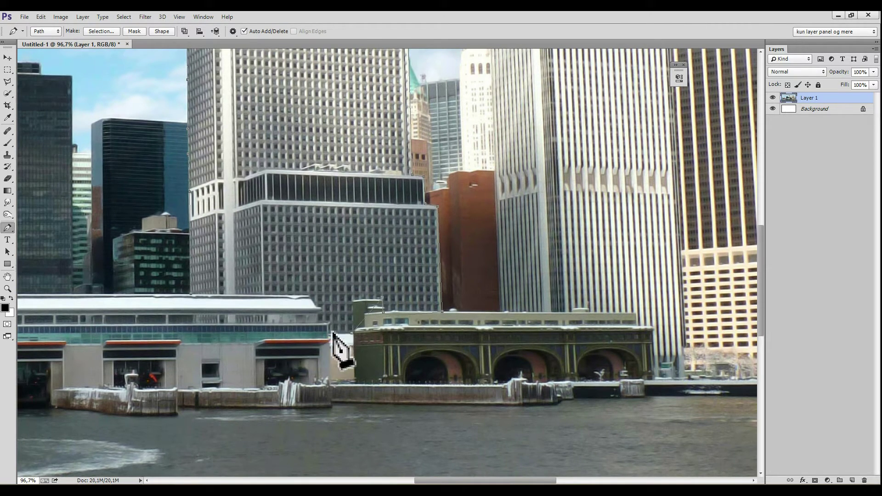
{"action": "left_click", "coordinate": [352, 302]}
{"action": "left_click", "coordinate": [354, 334]}
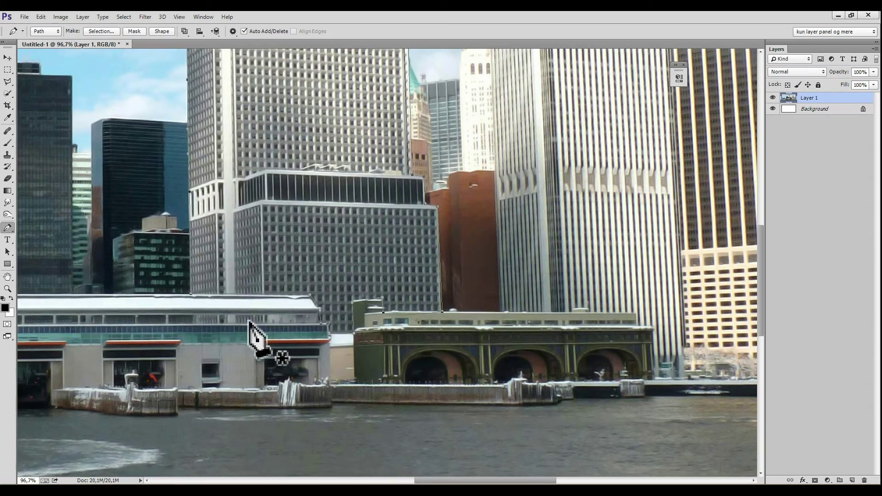
{"action": "scroll", "coordinate": [276, 288], "scroll_direction": "down", "scroll_amount": 1, "text": "alt"}
{"action": "scroll", "coordinate": [275, 288], "scroll_direction": "down", "scroll_amount": 7, "text": "alt"}
{"action": "left_click_drag", "start_coordinate": [271, 171], "coordinate": [271, 241]}
{"action": "scroll", "coordinate": [271, 240], "scroll_direction": "up", "scroll_amount": 2, "text": "alt"}
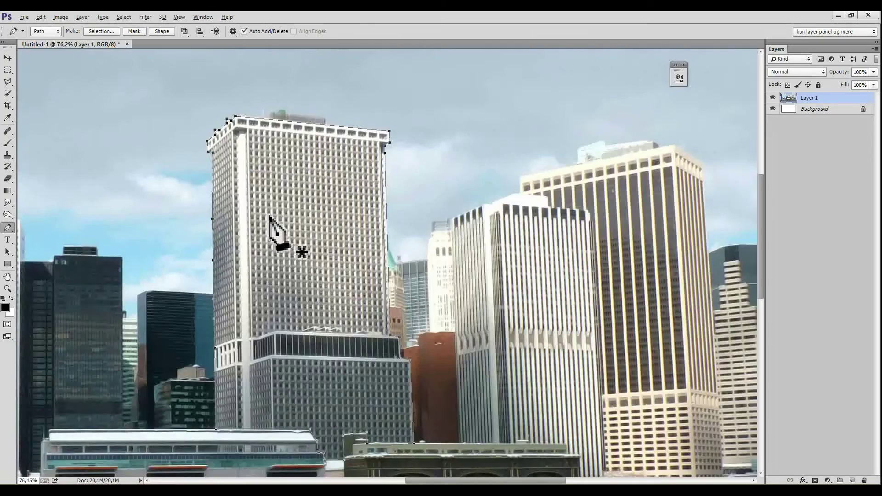
Convert the traced tower path into a selection.
{"action": "scroll", "coordinate": [275, 231], "scroll_direction": "up", "scroll_amount": 8, "text": "alt"}
{"action": "right_click", "coordinate": [282, 177]}
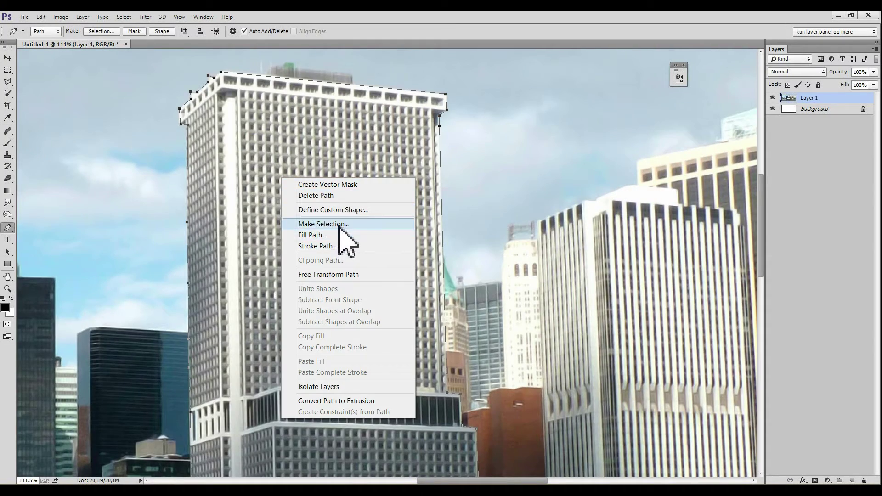
{"action": "left_click", "coordinate": [338, 224]}
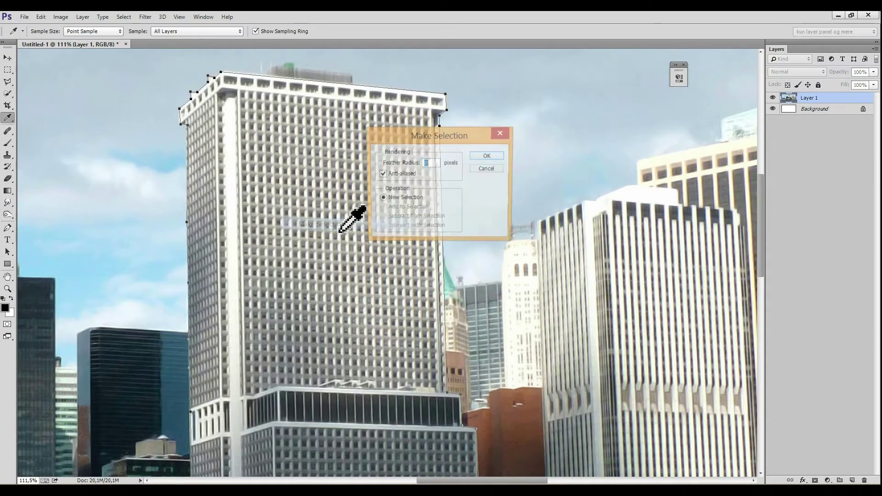
{"action": "left_click", "coordinate": [485, 156]}
Pen a closed four-corner path around the structure on the tower's roof.
{"action": "left_click_drag", "start_coordinate": [227, 203], "coordinate": [281, 250]}
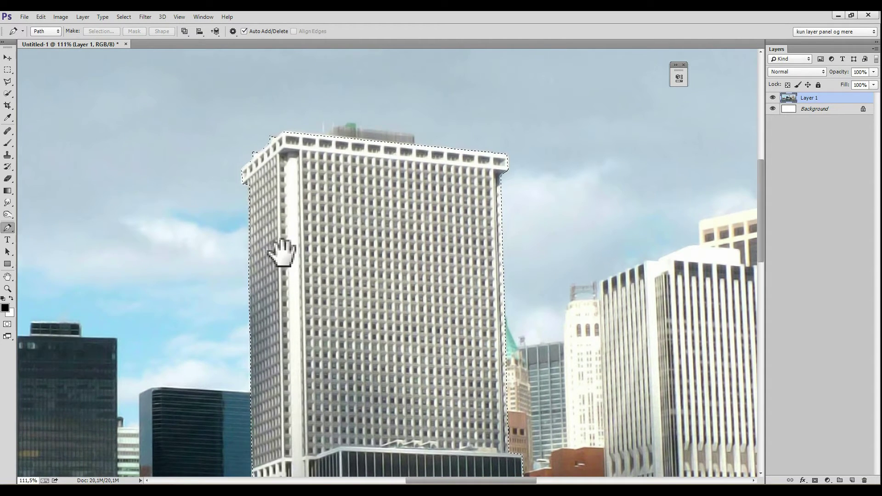
{"action": "scroll", "coordinate": [329, 87], "scroll_direction": "up", "scroll_amount": 4, "text": "alt"}
{"action": "scroll", "coordinate": [329, 87], "scroll_direction": "up", "scroll_amount": 4, "text": "alt"}
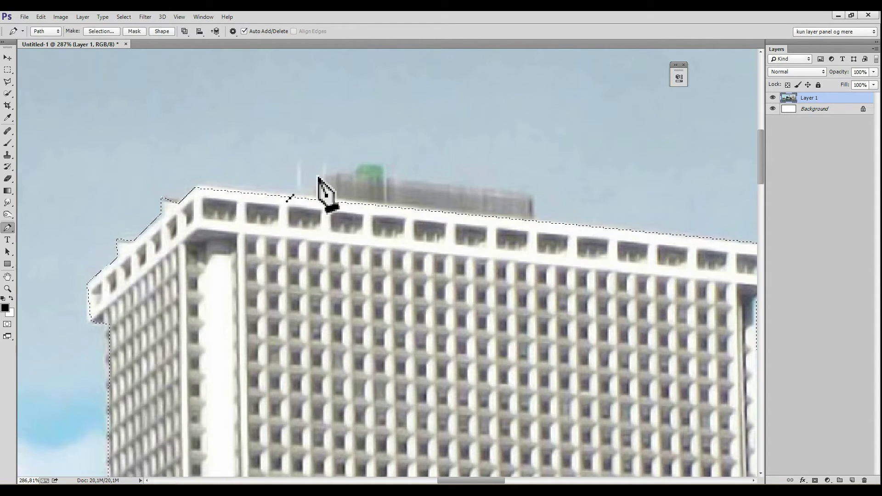
{"action": "left_click", "coordinate": [306, 202]}
{"action": "left_click", "coordinate": [328, 174]}
{"action": "left_click", "coordinate": [532, 194]}
{"action": "left_click", "coordinate": [531, 239]}
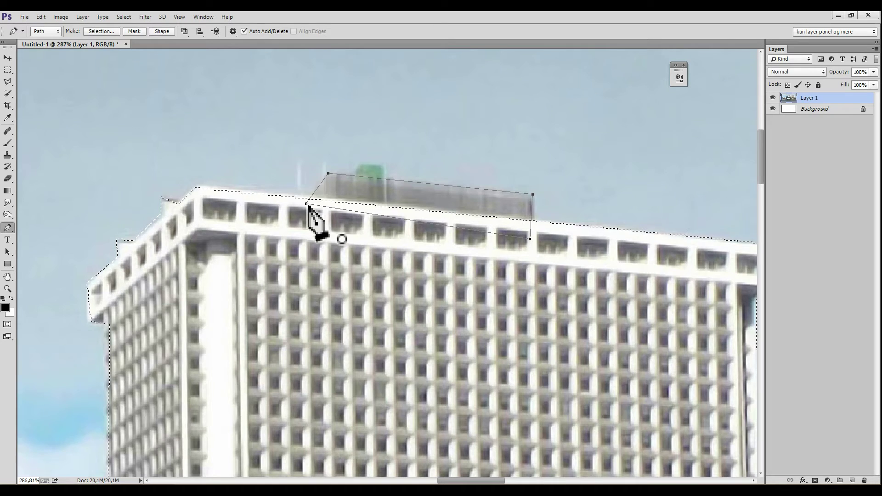
{"action": "left_click", "coordinate": [306, 202]}
Add the rooftop path to the tower selection as a 0 px feather selection.
{"action": "scroll", "coordinate": [366, 306], "scroll_direction": "down", "scroll_amount": 4, "text": "alt"}
{"action": "scroll", "coordinate": [366, 307], "scroll_direction": "down", "scroll_amount": 2, "text": "alt"}
{"action": "right_click", "coordinate": [428, 240]}
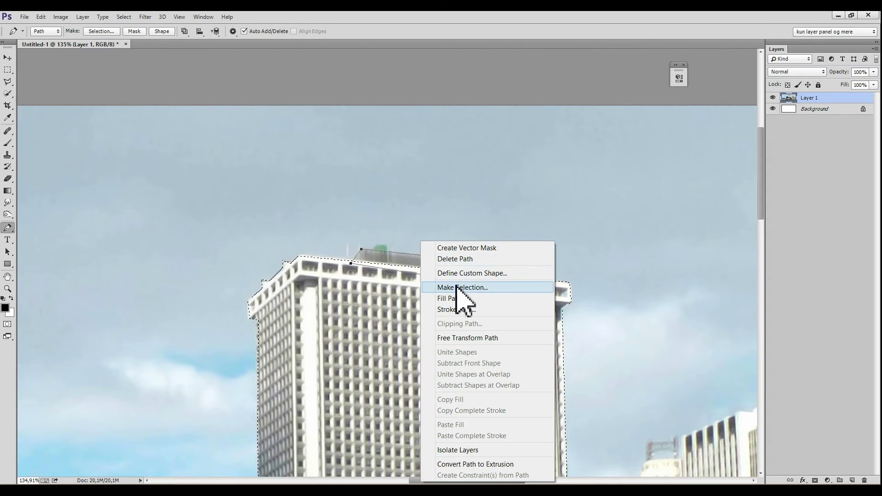
{"action": "left_click", "coordinate": [459, 286]}
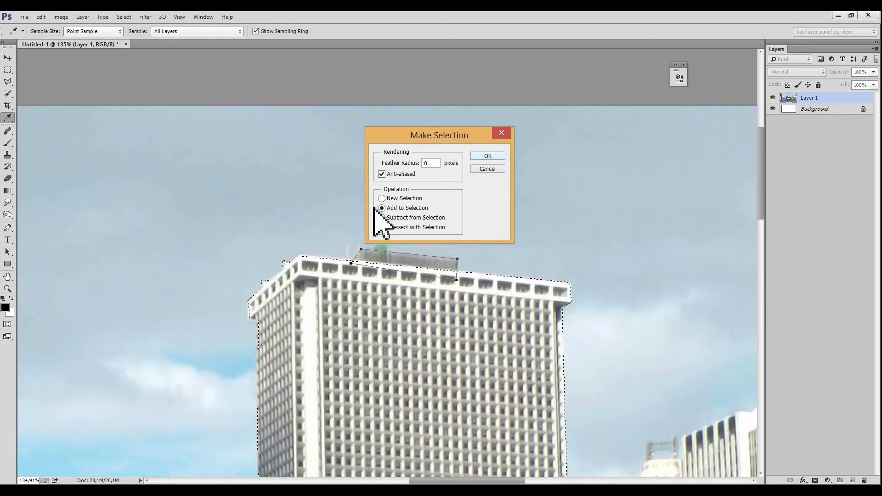
{"action": "left_click", "coordinate": [488, 157]}
{"action": "mouse_move", "coordinate": [422, 403]}
{"action": "left_mouse_down"}
{"action": "mouse_move", "coordinate": [338, 286]}
{"action": "mouse_move", "coordinate": [339, 263]}
{"action": "mouse_move", "coordinate": [361, 254]}
{"action": "left_mouse_up"}
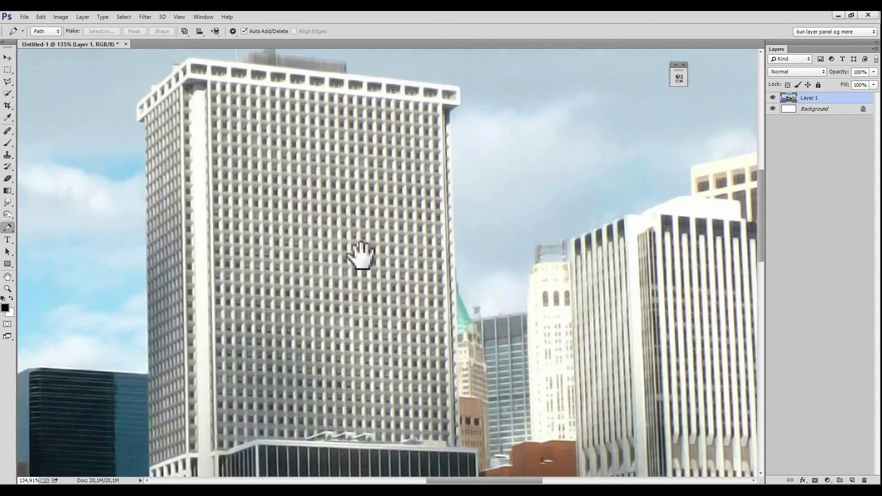
Copy the selected skyscraper onto its own new layer, Layer 2.
{"action": "scroll", "coordinate": [360, 255], "scroll_direction": "down", "scroll_amount": 5}
{"action": "scroll", "coordinate": [299, 299], "scroll_direction": "down", "scroll_amount": 1}
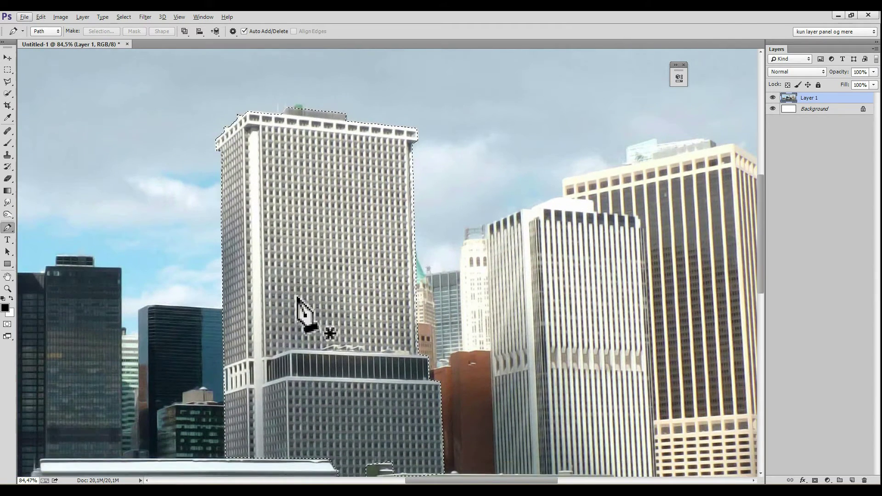
{"action": "scroll", "coordinate": [312, 322], "scroll_direction": "down", "scroll_amount": 3}
{"action": "scroll", "coordinate": [323, 344], "scroll_direction": "down", "scroll_amount": 3}
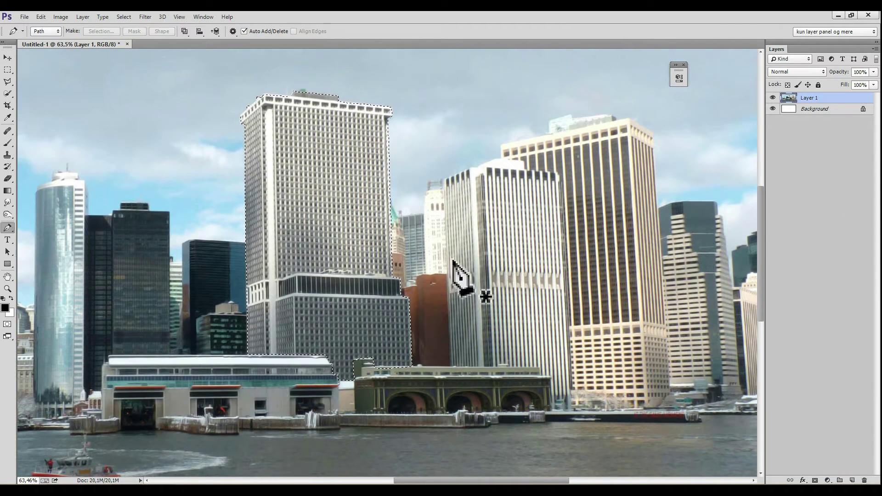
{"action": "left_click", "coordinate": [8, 58]}
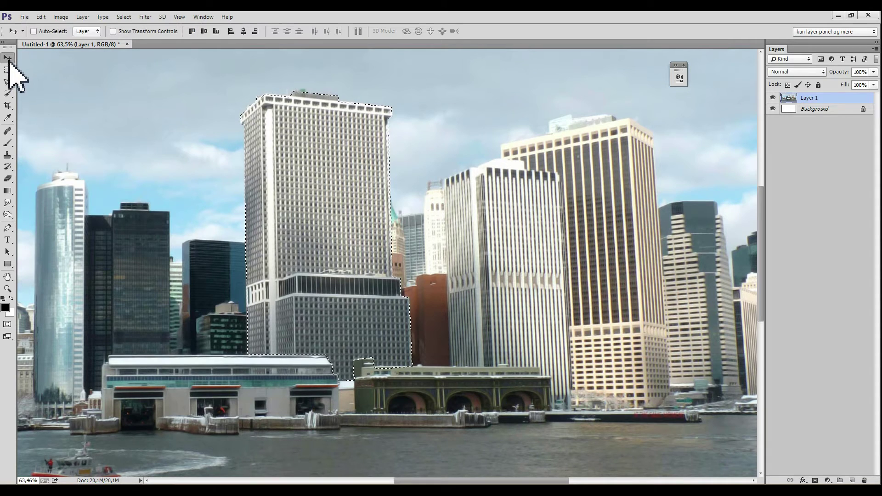
{"action": "key", "text": "ctrl+j"}
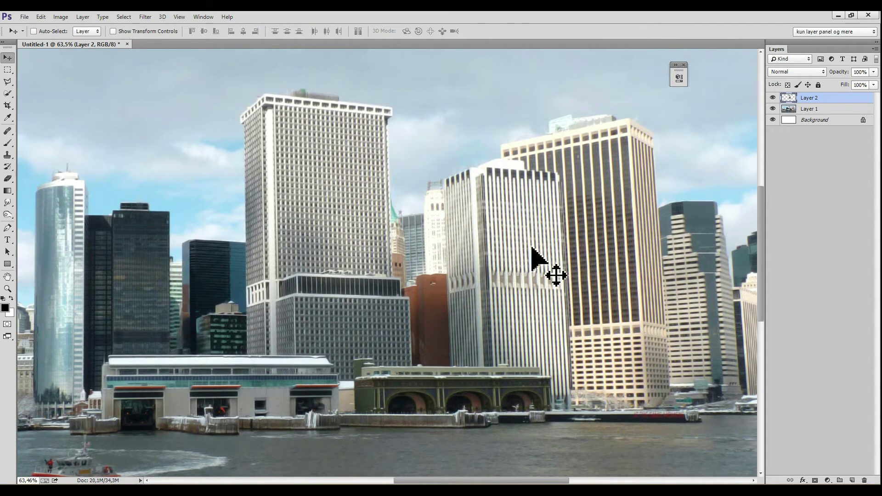
Move the copied skyscraper layer back into place over the original tower.
{"action": "mouse_move", "coordinate": [368, 272]}
{"action": "left_mouse_down"}
{"action": "mouse_move", "coordinate": [540, 209]}
{"action": "mouse_move", "coordinate": [369, 267]}
{"action": "left_mouse_up"}
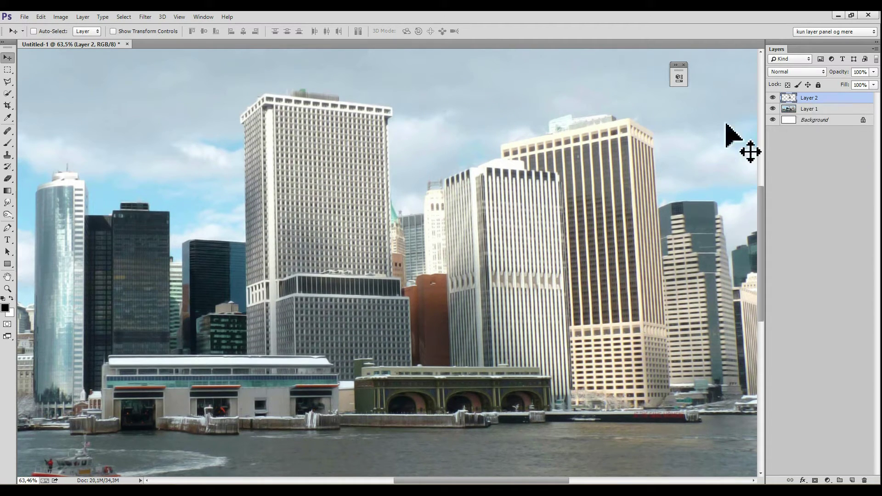
{"action": "mouse_move", "coordinate": [380, 325]}
{"action": "left_mouse_down"}
{"action": "mouse_move", "coordinate": [423, 328]}
{"action": "mouse_move", "coordinate": [420, 354]}
{"action": "left_mouse_up"}
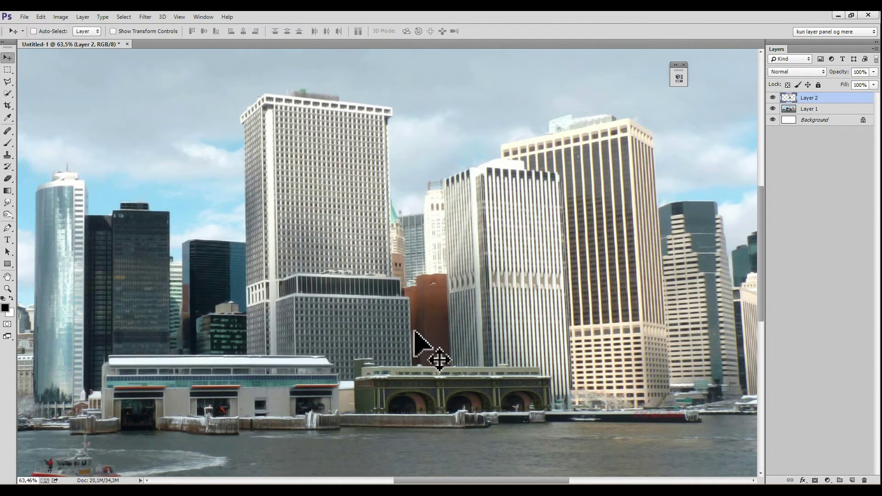
{"action": "mouse_move", "coordinate": [325, 315]}
{"action": "left_mouse_down"}
{"action": "mouse_move", "coordinate": [438, 283]}
{"action": "mouse_move", "coordinate": [636, 316]}
{"action": "left_mouse_up"}
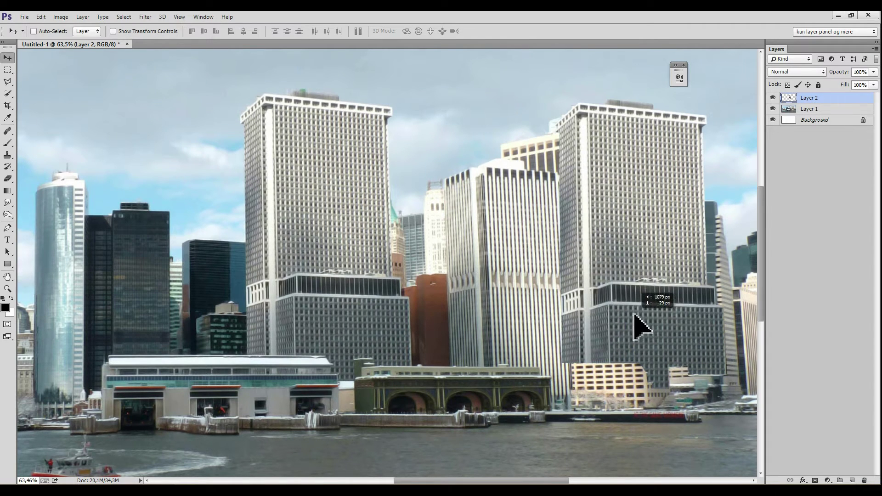
{"action": "mouse_move", "coordinate": [565, 299]}
{"action": "left_mouse_down"}
{"action": "mouse_move", "coordinate": [266, 305]}
{"action": "mouse_move", "coordinate": [255, 291]}
{"action": "left_mouse_up"}
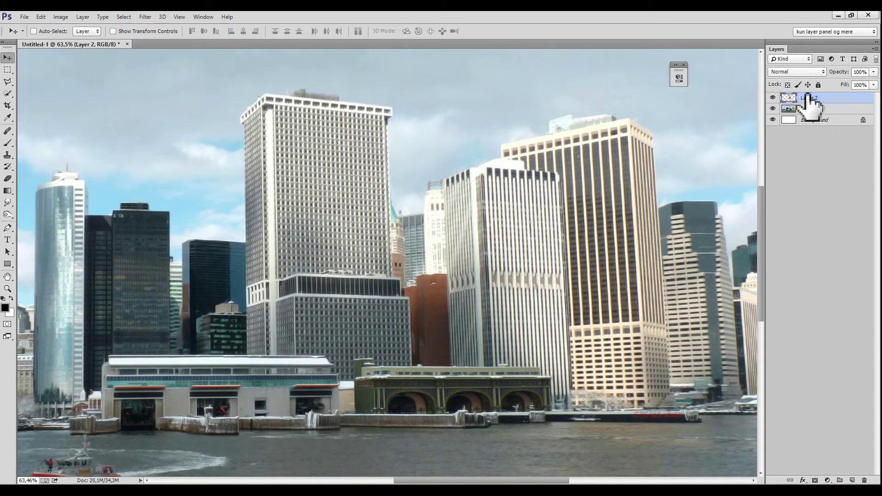
{"action": "left_click_drag", "start_coordinate": [222, 280], "coordinate": [315, 350]}
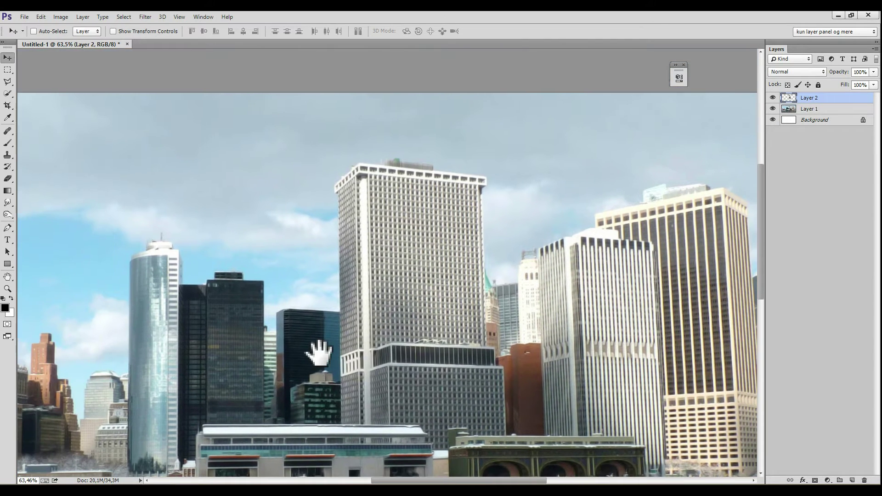
{"action": "left_click_drag", "start_coordinate": [335, 404], "coordinate": [315, 321]}
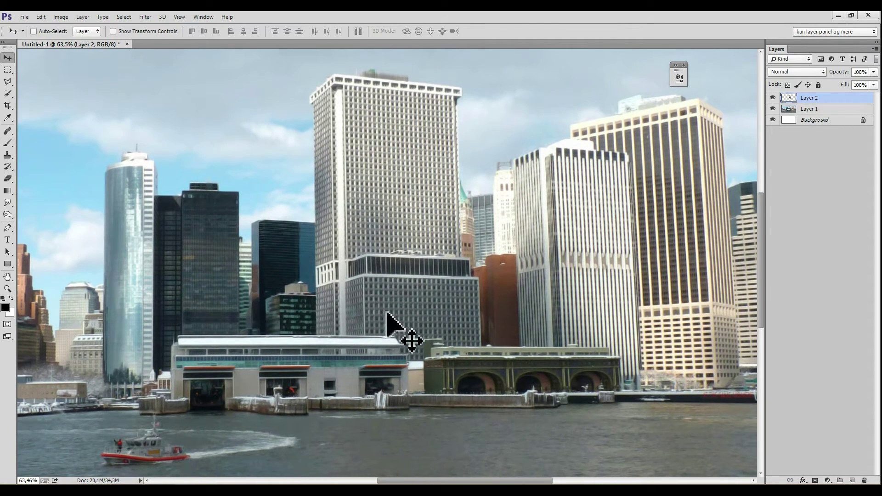
{"action": "left_click_drag", "start_coordinate": [388, 315], "coordinate": [360, 265]}
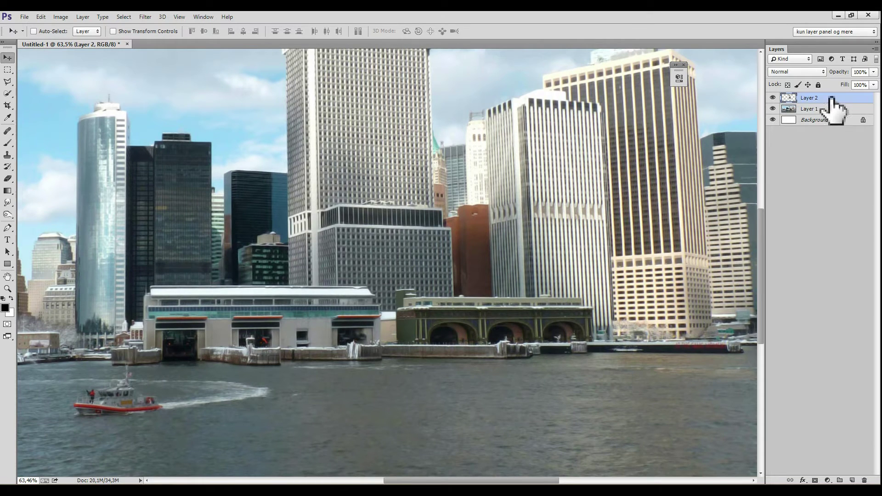
Rename the copied layer 'building' and fit the image back on screen.
{"action": "double_click", "coordinate": [813, 99]}
{"action": "type", "text": "building"}
{"action": "key", "text": "Return"}
{"action": "key", "text": "ctrl+0"}
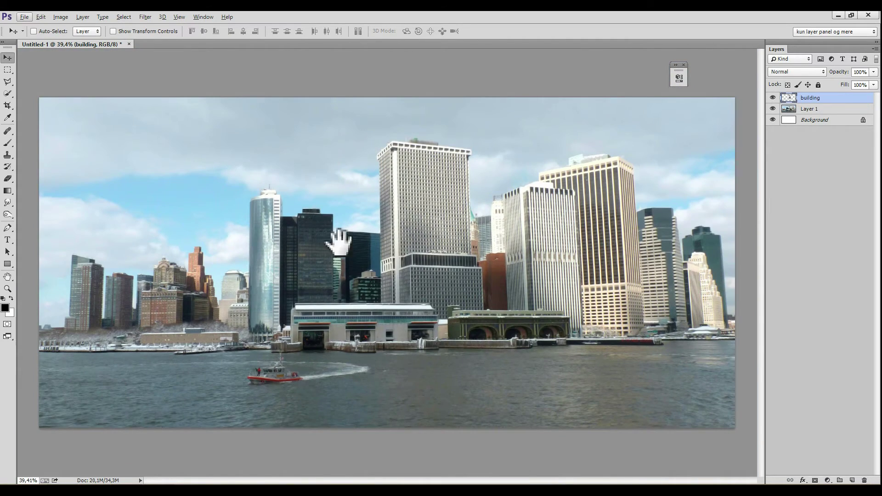
{"action": "left_click_drag", "start_coordinate": [331, 250], "coordinate": [423, 250]}
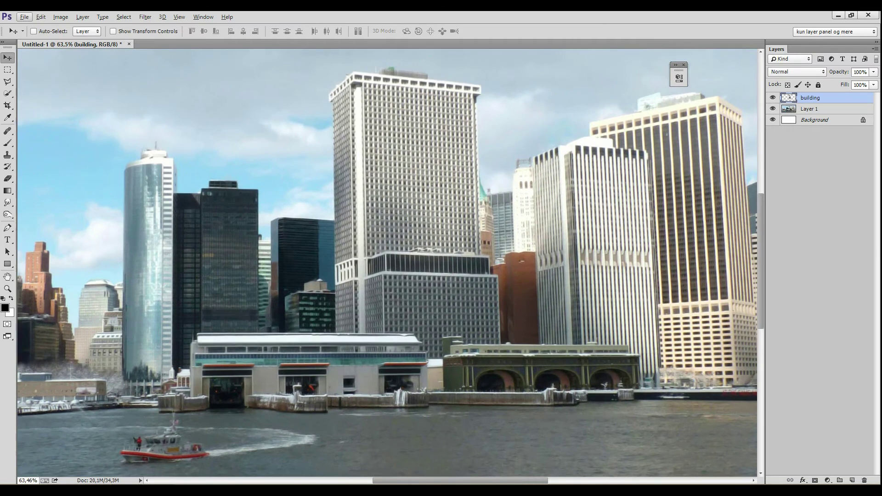
Add a colorized Hue/Saturation adjustment layer with hue shifted toward gold and saturation 54.
{"action": "left_click", "coordinate": [827, 480]}
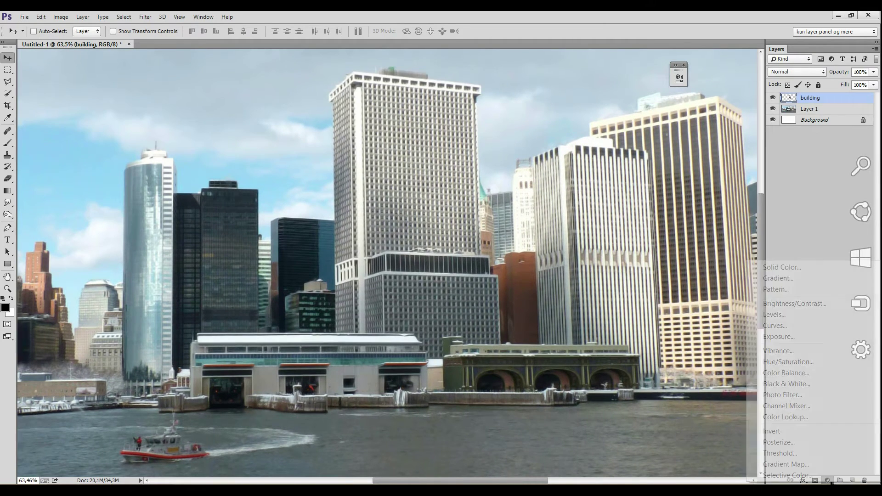
{"action": "left_click", "coordinate": [797, 363]}
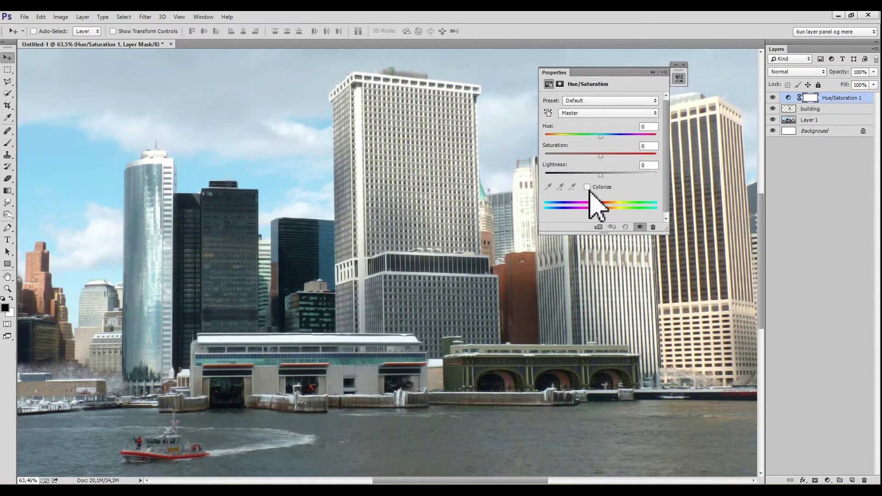
{"action": "left_click", "coordinate": [587, 187]}
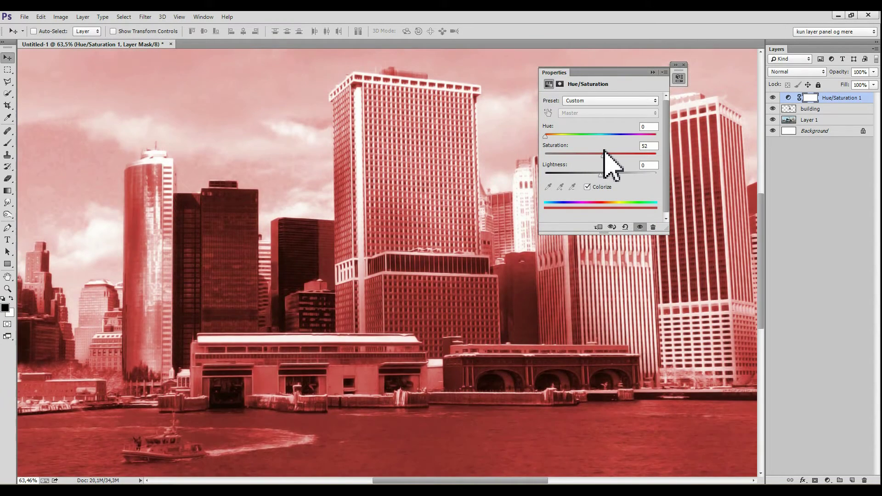
{"action": "mouse_move", "coordinate": [546, 137]}
{"action": "left_mouse_down"}
{"action": "mouse_move", "coordinate": [599, 125]}
{"action": "mouse_move", "coordinate": [558, 134]}
{"action": "left_mouse_up"}
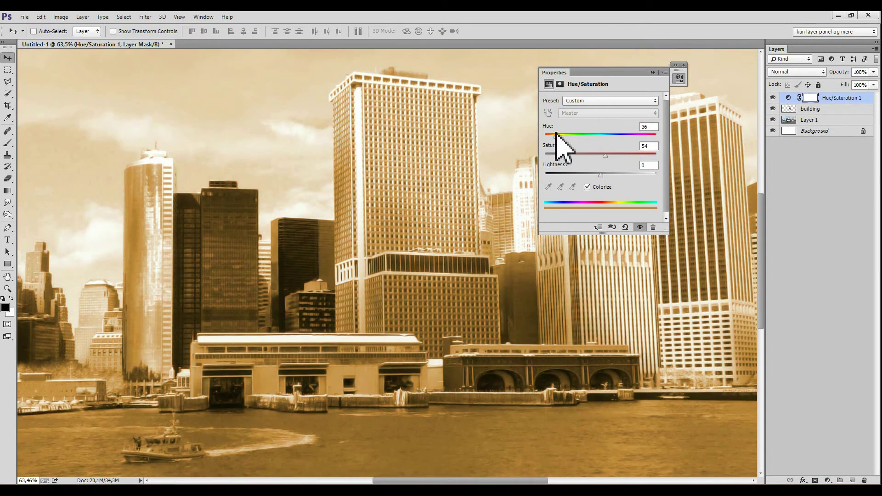
{"action": "left_click", "coordinate": [675, 64]}
Clip the Hue/Saturation layer to 'building' so only the central tower turns golden.
{"action": "left_click_drag", "start_coordinate": [393, 221], "coordinate": [388, 278]}
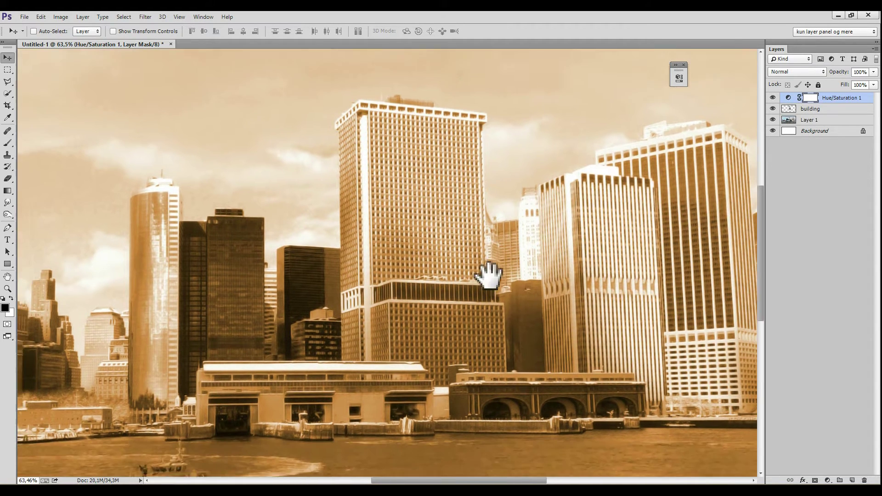
{"action": "left_click_drag", "start_coordinate": [479, 314], "coordinate": [485, 265]}
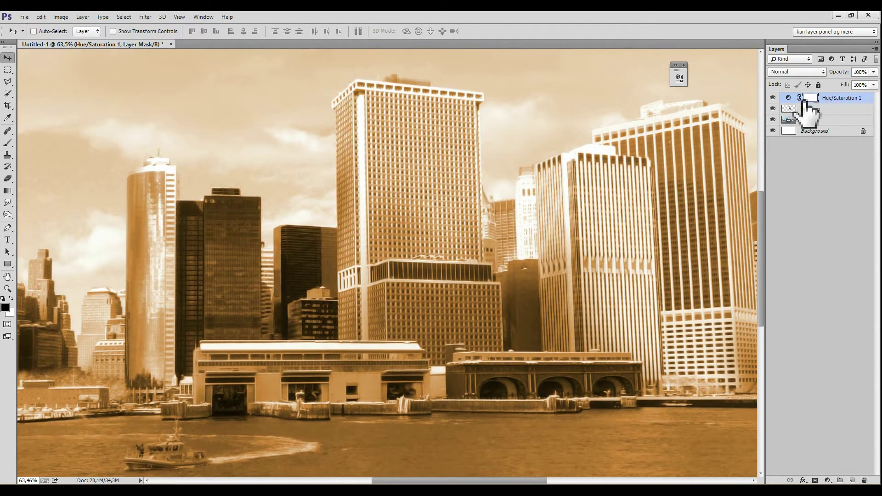
{"action": "left_click_drag", "start_coordinate": [792, 106], "coordinate": [794, 99]}
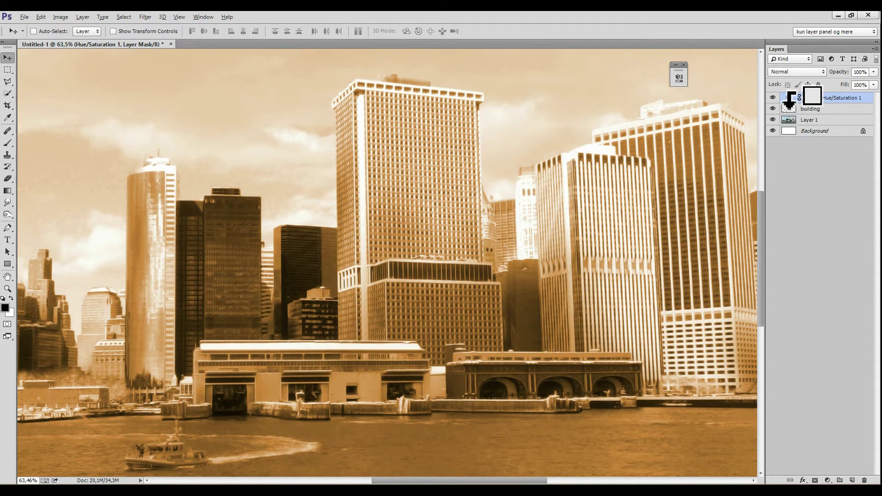
{"action": "left_click", "coordinate": [790, 99], "text": "alt"}
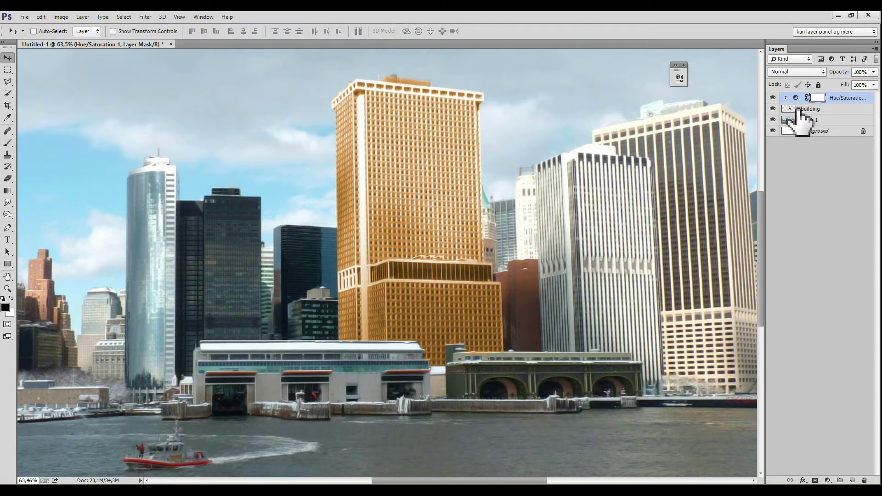
{"action": "left_click", "coordinate": [798, 119]}
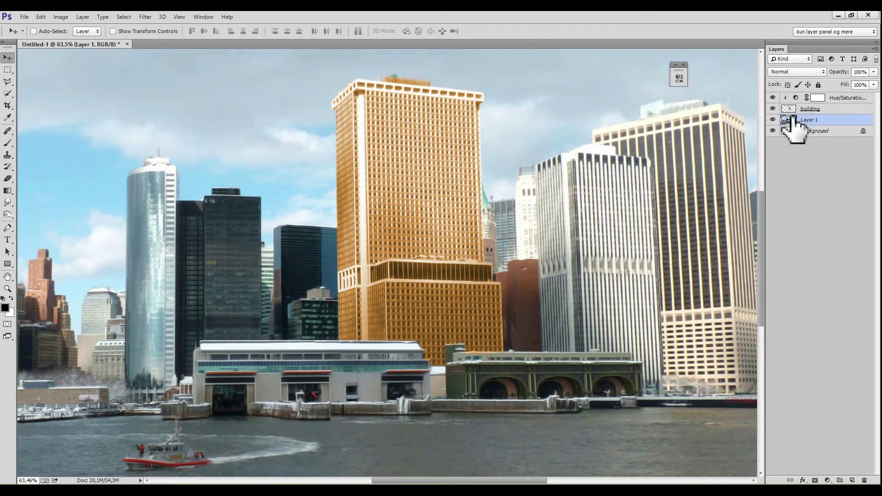
{"action": "left_click_drag", "start_coordinate": [789, 109], "coordinate": [790, 110]}
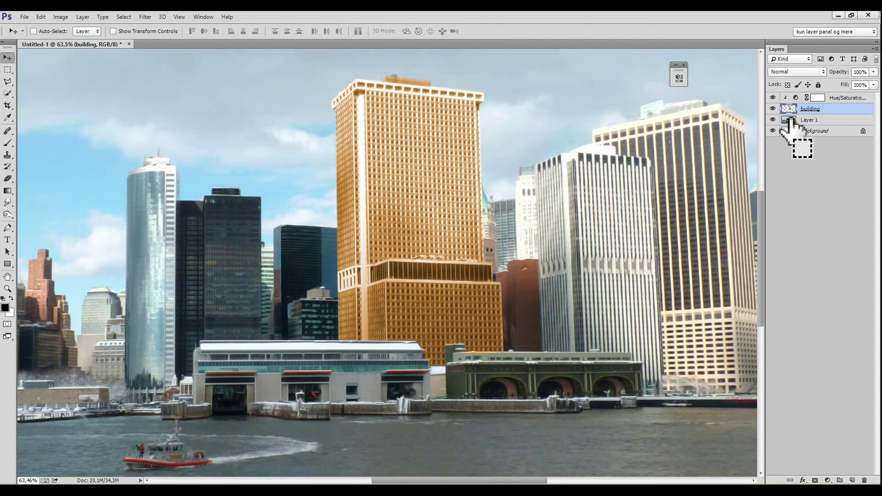
{"action": "key", "text": "ctrl+j"}
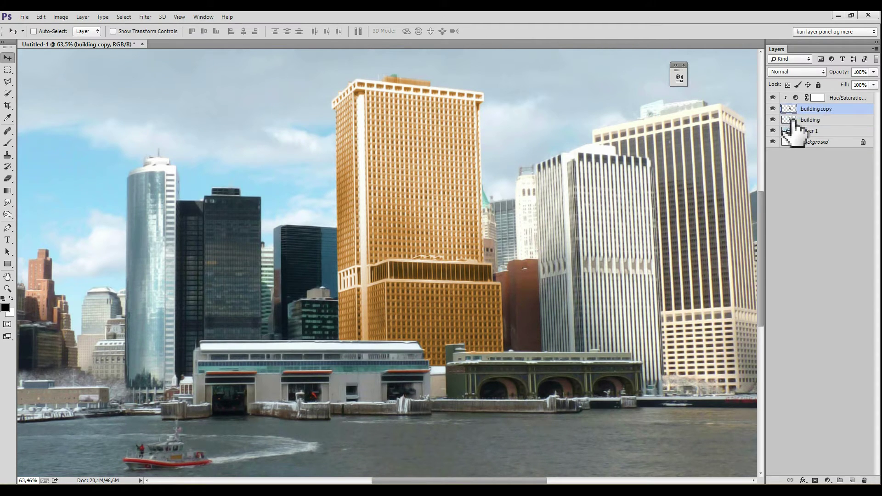
{"action": "left_click_drag", "start_coordinate": [441, 200], "coordinate": [262, 202]}
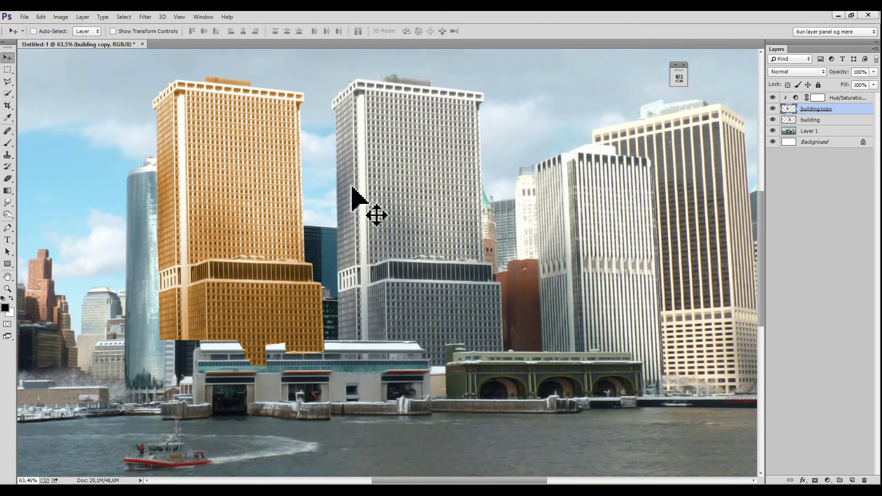
{"action": "key", "text": "ctrl+d"}
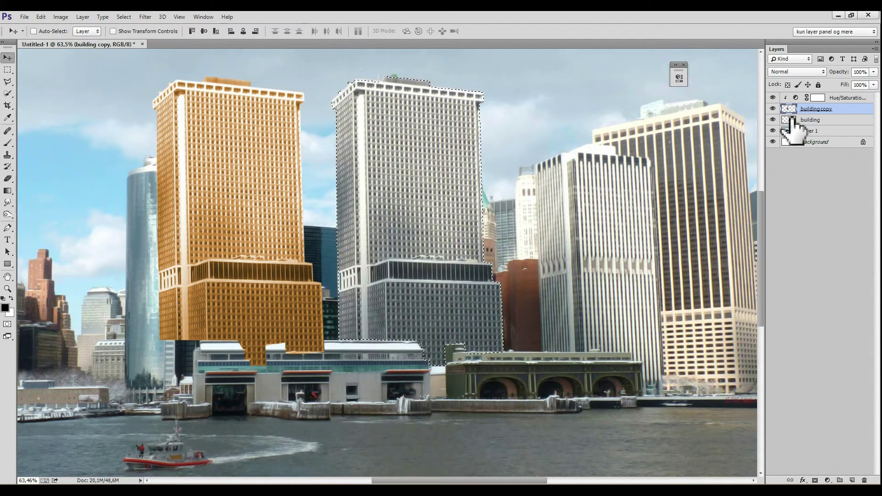
{"action": "left_click", "coordinate": [809, 120]}
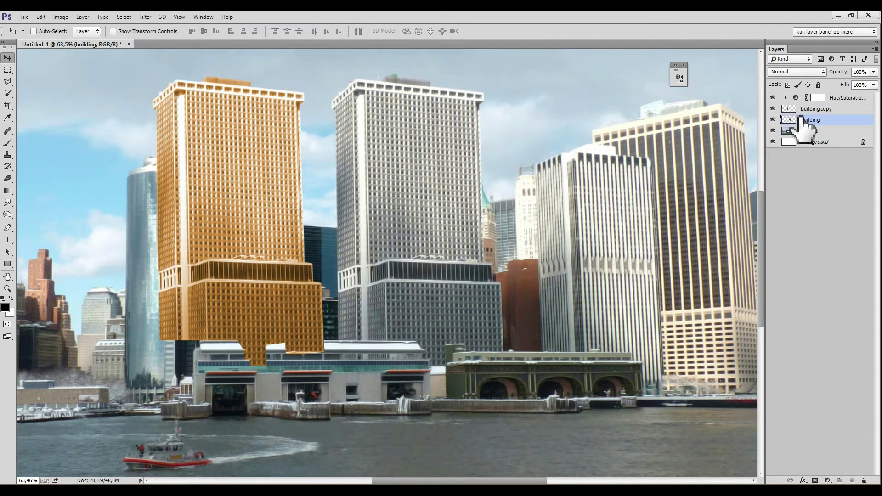
{"action": "left_click_drag", "start_coordinate": [798, 118], "coordinate": [799, 129]}
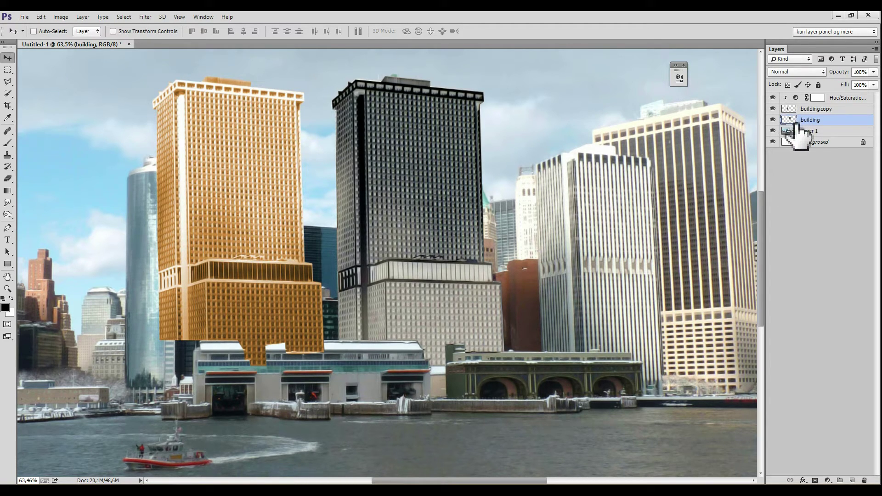
{"action": "key", "text": "Delete"}
{"action": "key", "text": "ctrl+alt+z"}
{"action": "key", "text": "ctrl+alt+z"}
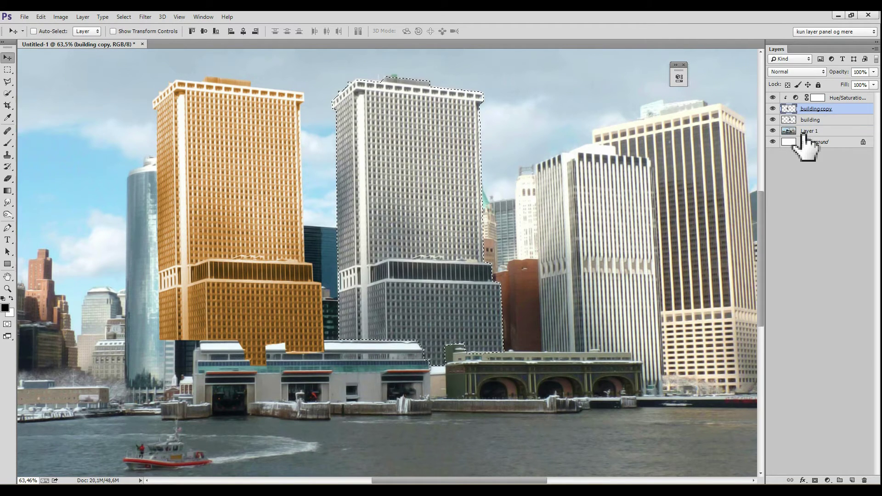
{"action": "key", "text": "Delete"}
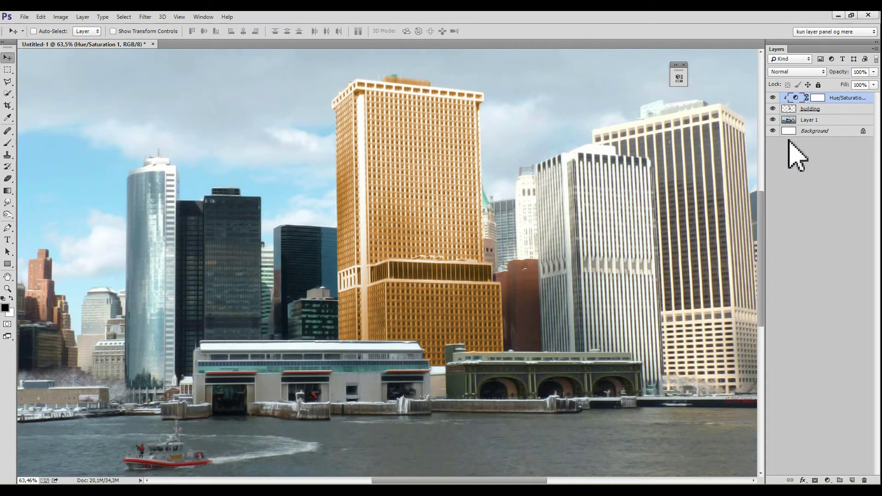
Zoom out and recentre the whole New York skyline in the view.
{"action": "scroll", "coordinate": [547, 242], "scroll_direction": "down", "scroll_amount": 2}
{"action": "scroll", "coordinate": [550, 245], "scroll_direction": "down", "scroll_amount": 2}
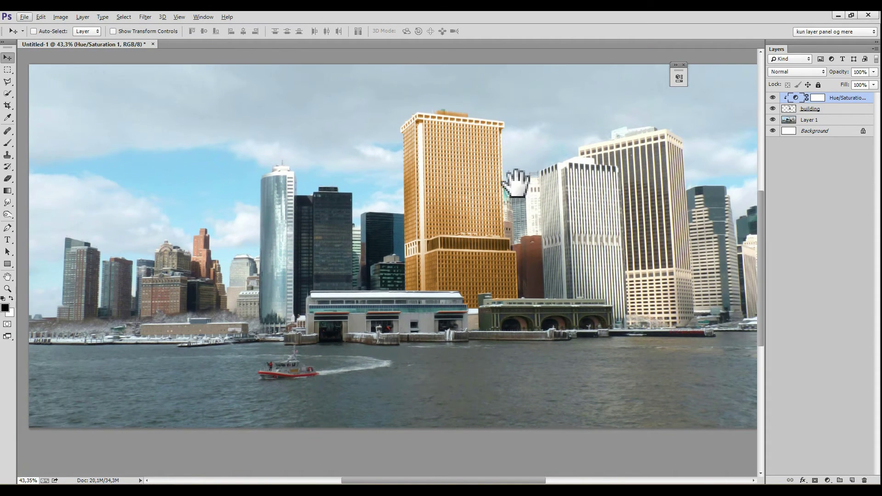
{"action": "left_click_drag", "start_coordinate": [516, 184], "coordinate": [462, 219]}
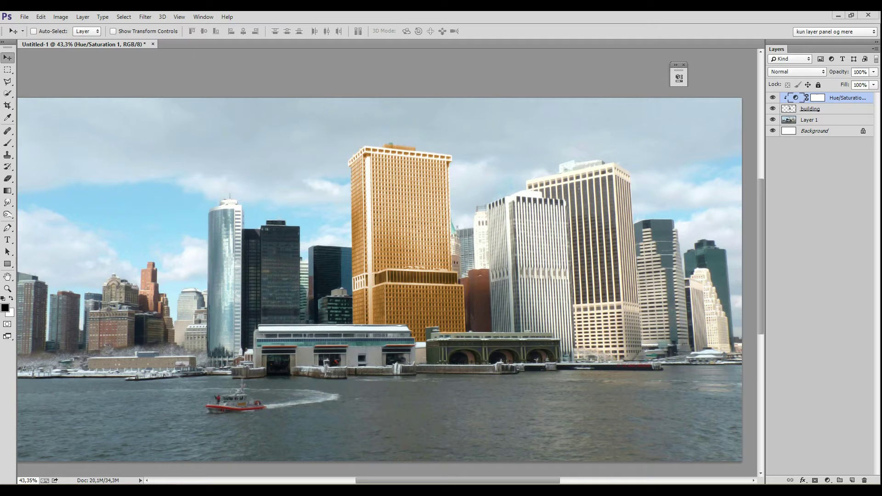
Paste the Dubai skyline photo into new document Untitled-2 and show its lower-right buildings.
{"action": "left_click", "coordinate": [25, 17]}
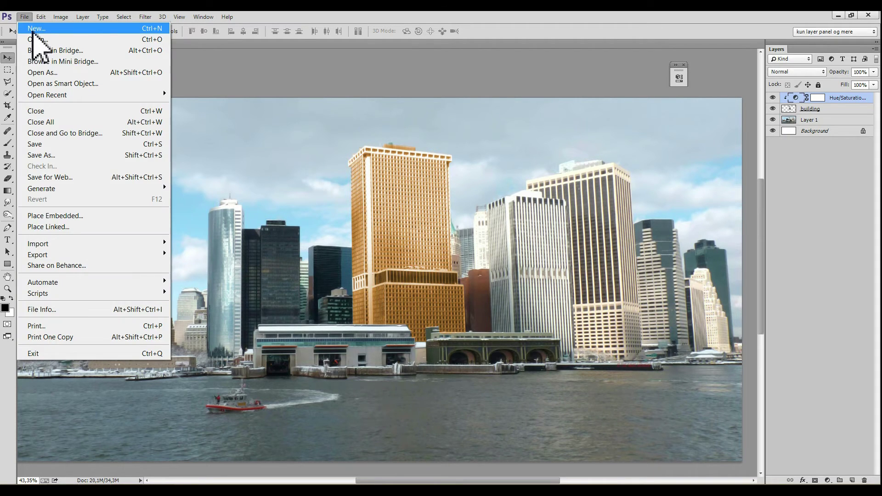
{"action": "key", "text": "Return"}
{"action": "key", "text": "ctrl+v"}
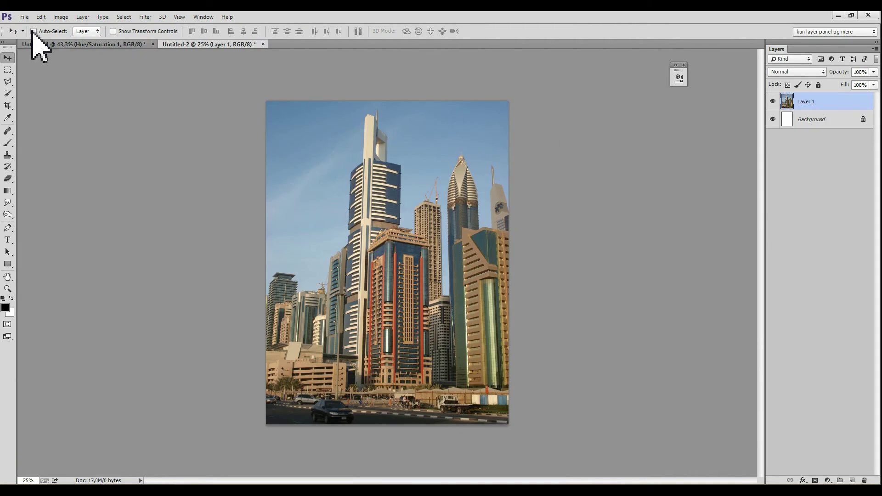
{"action": "scroll", "coordinate": [166, 154], "scroll_direction": "up", "scroll_amount": 3}
{"action": "scroll", "coordinate": [569, 425], "scroll_direction": "up", "scroll_amount": 3}
{"action": "left_click_drag", "start_coordinate": [669, 309], "coordinate": [411, 26]}
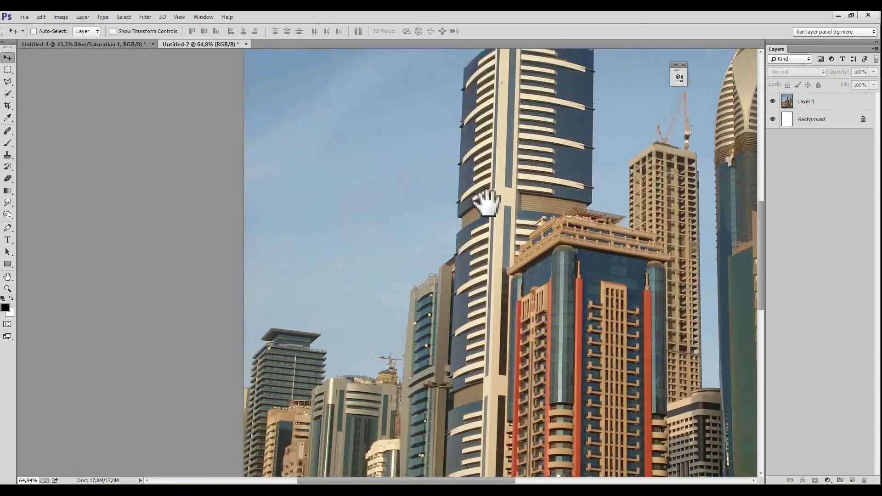
Start the Pen path up the red tower's right edge, undoing a misplaced curved segment.
{"action": "key", "text": "p"}
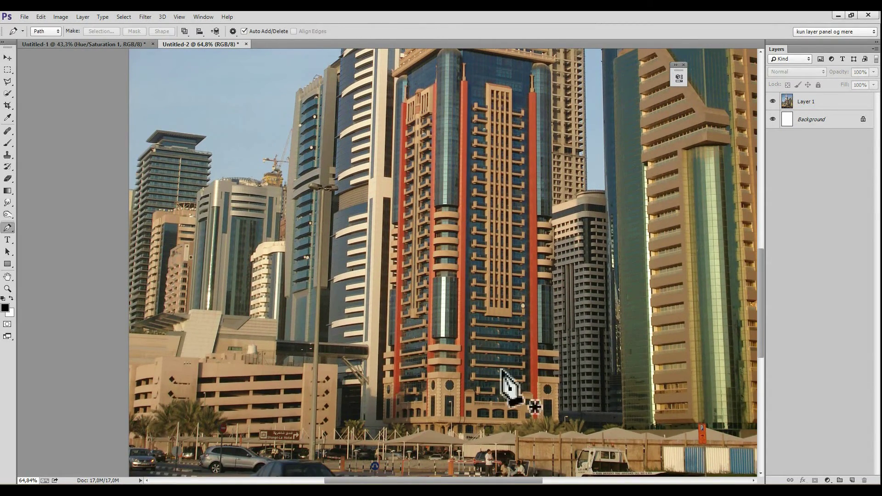
{"action": "left_click", "coordinate": [559, 422]}
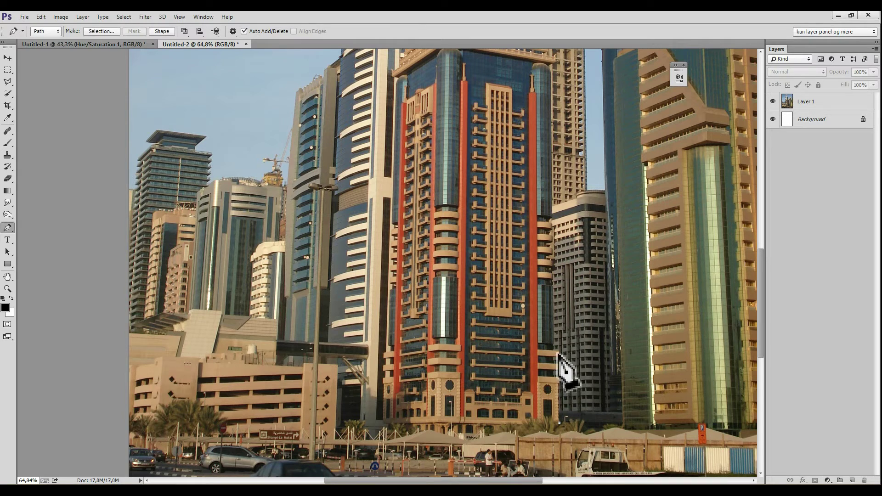
{"action": "left_click_drag", "start_coordinate": [551, 286], "coordinate": [540, 375]}
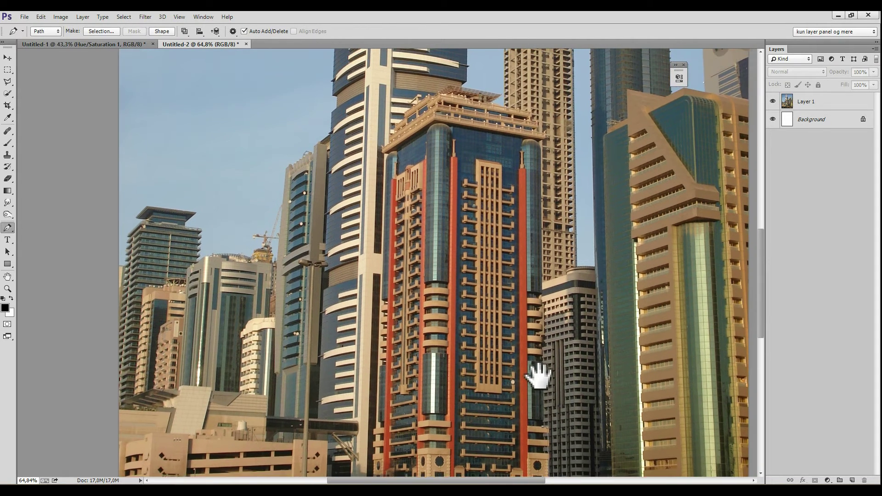
{"action": "left_click", "coordinate": [538, 157]}
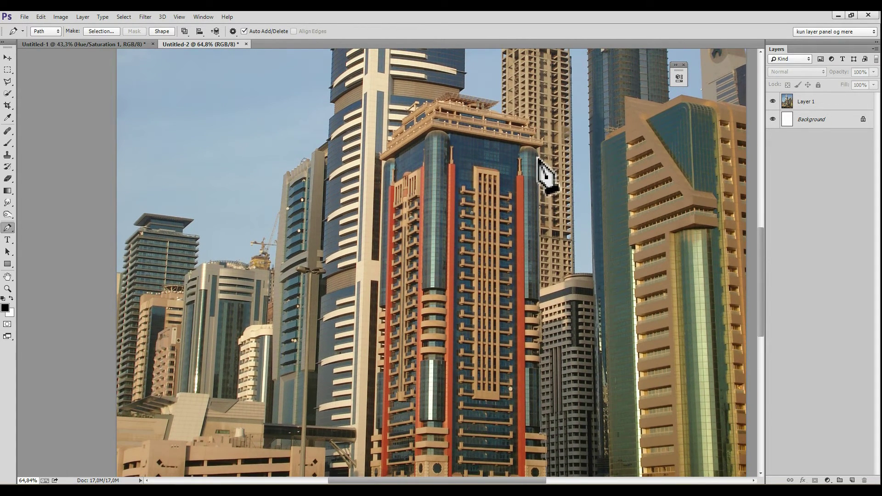
{"action": "scroll", "coordinate": [552, 196], "scroll_direction": "up", "scroll_amount": 2}
{"action": "scroll", "coordinate": [584, 153], "scroll_direction": "up", "scroll_amount": 2}
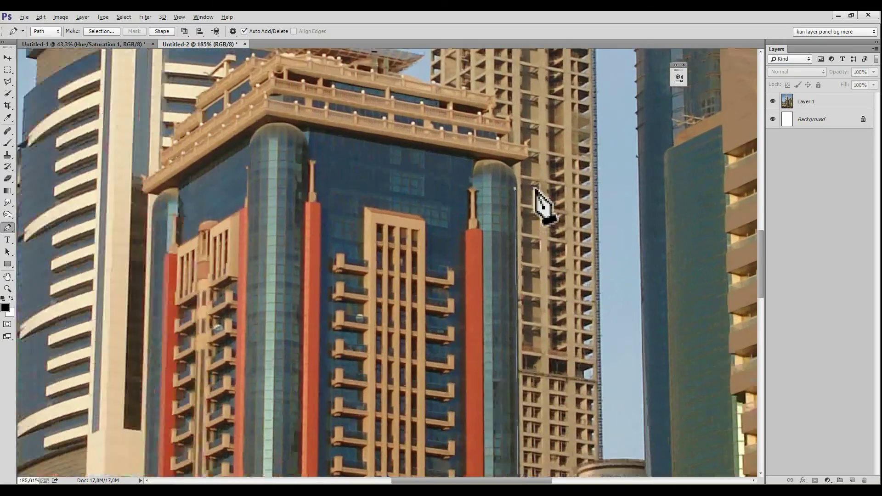
{"action": "scroll", "coordinate": [541, 203], "scroll_direction": "up", "scroll_amount": 4}
{"action": "scroll", "coordinate": [527, 186], "scroll_direction": "up", "scroll_amount": 2}
{"action": "scroll", "coordinate": [483, 196], "scroll_direction": "up", "scroll_amount": 2}
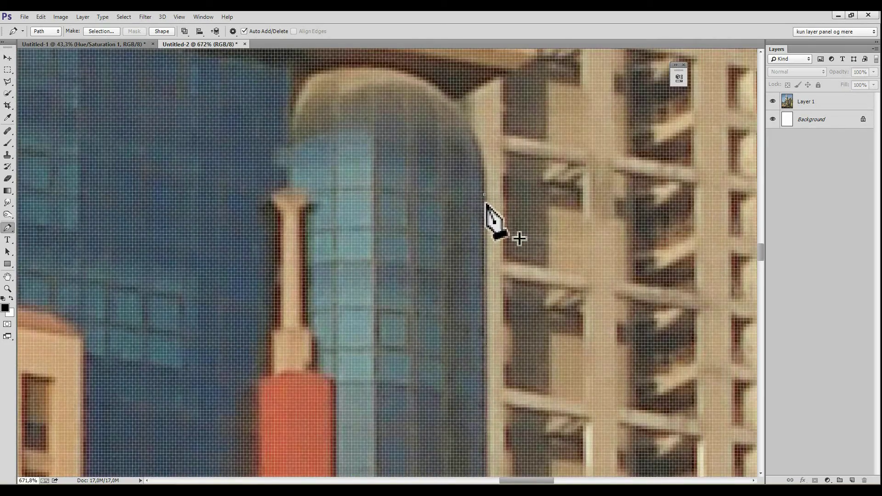
{"action": "scroll", "coordinate": [486, 246], "scroll_direction": "down", "scroll_amount": 2}
{"action": "scroll", "coordinate": [485, 245], "scroll_direction": "down", "scroll_amount": 1}
{"action": "scroll", "coordinate": [486, 244], "scroll_direction": "down", "scroll_amount": 1}
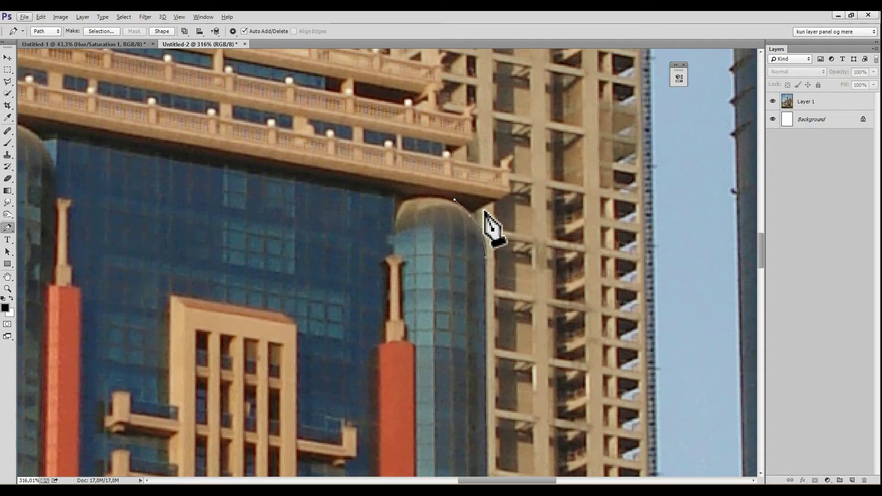
{"action": "key", "text": "ctrl+z"}
{"action": "key", "text": "ctrl+z"}
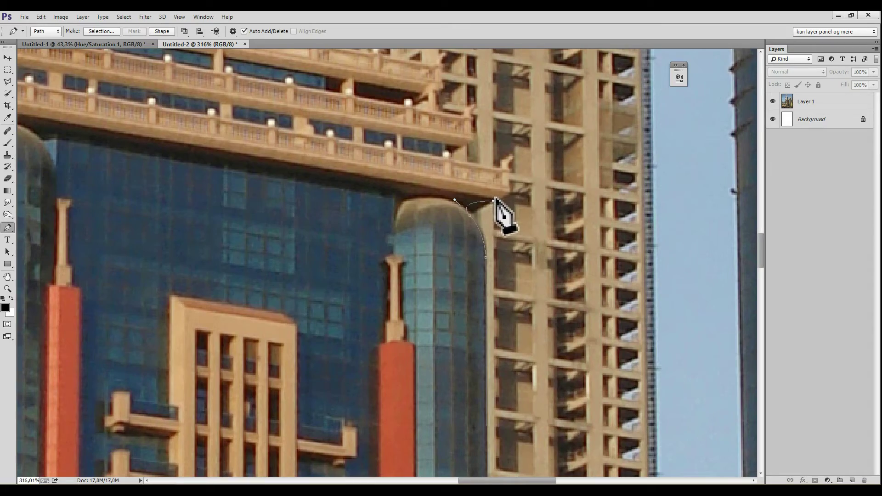
Extend the path around the glass dome's curve to the rooftop balcony corner.
{"action": "scroll", "coordinate": [487, 216], "scroll_direction": "up", "scroll_amount": 5}
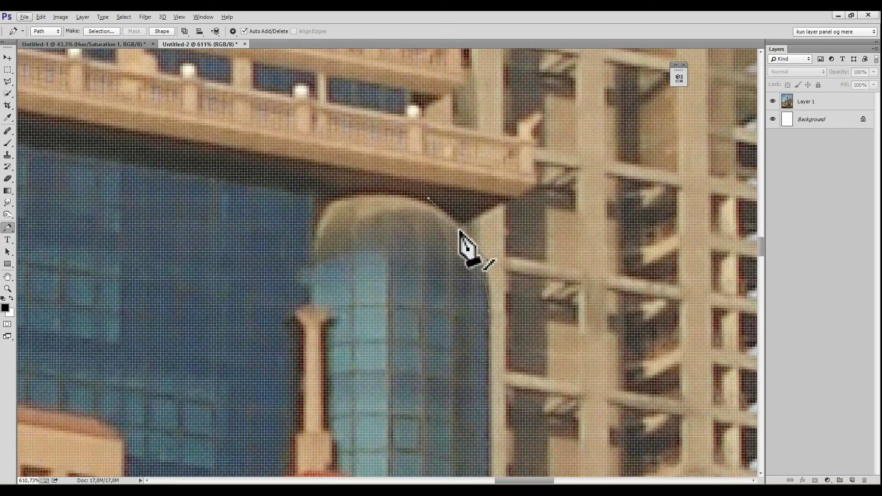
{"action": "scroll", "coordinate": [462, 239], "scroll_direction": "down", "scroll_amount": 1}
{"action": "scroll", "coordinate": [469, 236], "scroll_direction": "down", "scroll_amount": 1}
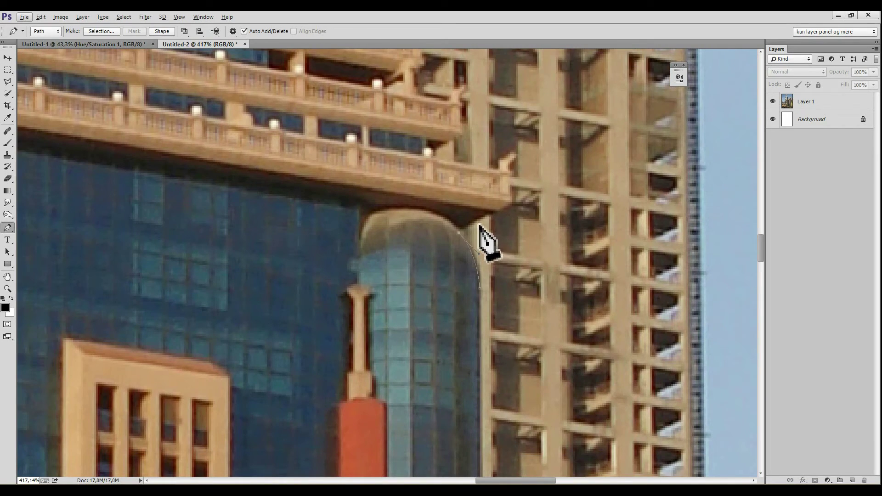
{"action": "left_click", "coordinate": [487, 215]}
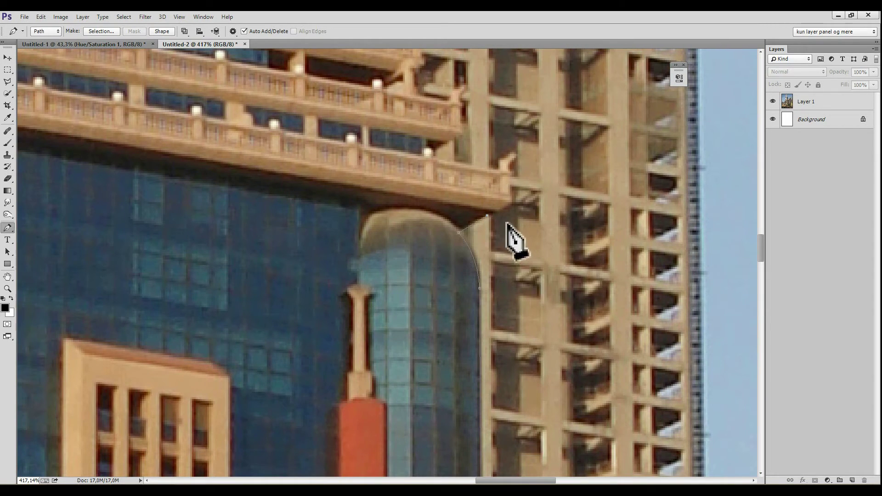
{"action": "left_click", "coordinate": [510, 177]}
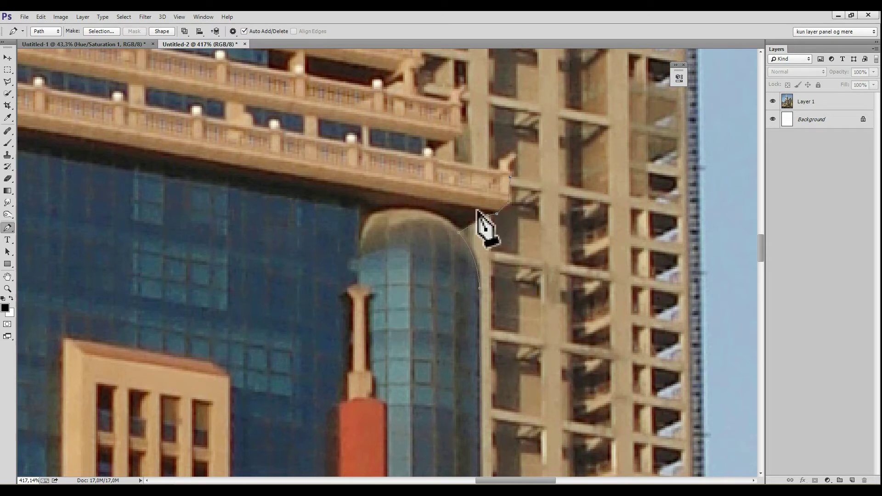
{"action": "key", "text": "alt"}
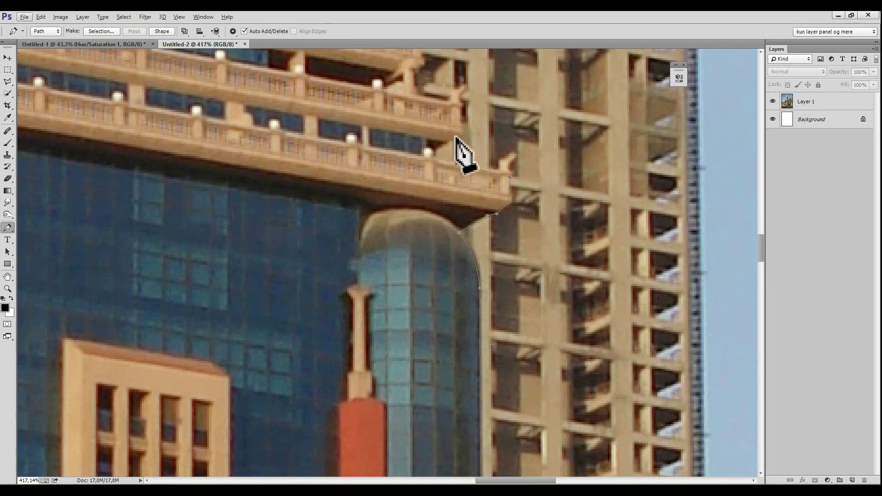
{"action": "left_click_drag", "start_coordinate": [463, 133], "coordinate": [354, 153]}
{"action": "scroll", "coordinate": [390, 305], "scroll_direction": "down", "scroll_amount": 3}
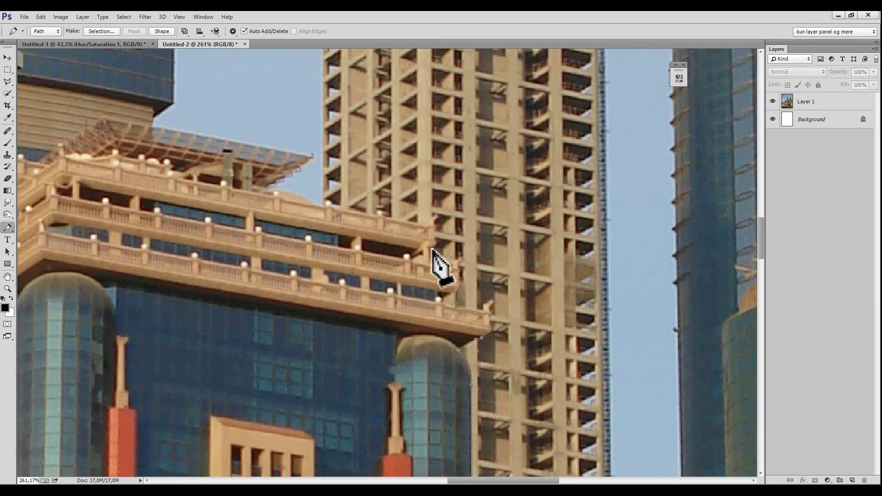
Trace the pen path along the rooftop edges to the left roof corner.
{"action": "left_click", "coordinate": [458, 270]}
{"action": "left_click", "coordinate": [433, 259]}
{"action": "left_click", "coordinate": [434, 228]}
{"action": "scroll", "coordinate": [338, 236], "scroll_direction": "down", "scroll_amount": 2}
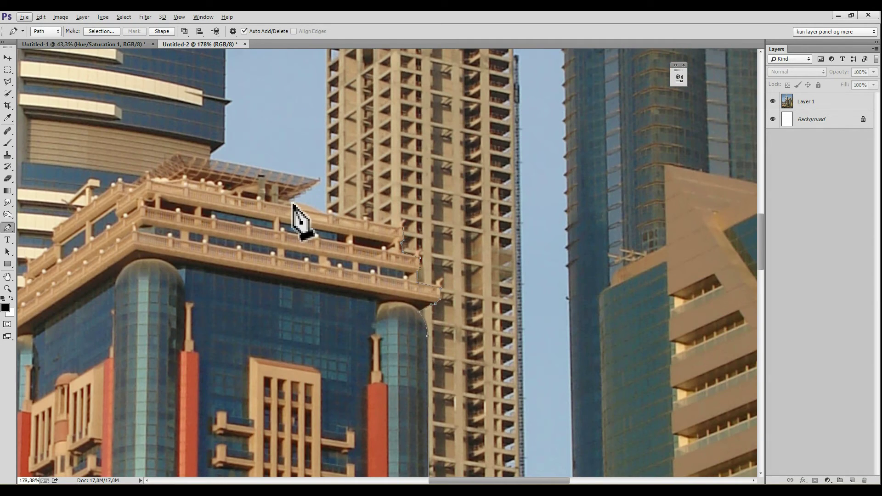
{"action": "left_click", "coordinate": [319, 179]}
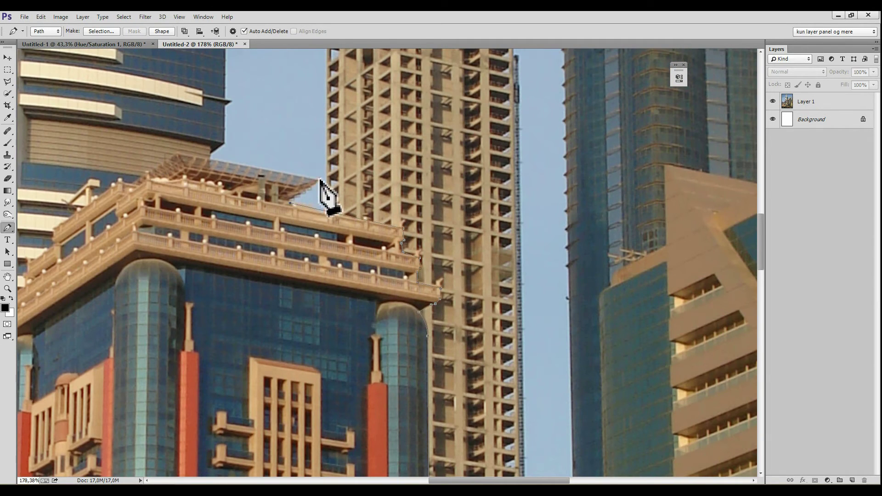
{"action": "left_click", "coordinate": [210, 151]}
Extend the path up to the tall tower's spire tip and its top corner.
{"action": "left_click_drag", "start_coordinate": [241, 115], "coordinate": [261, 244]}
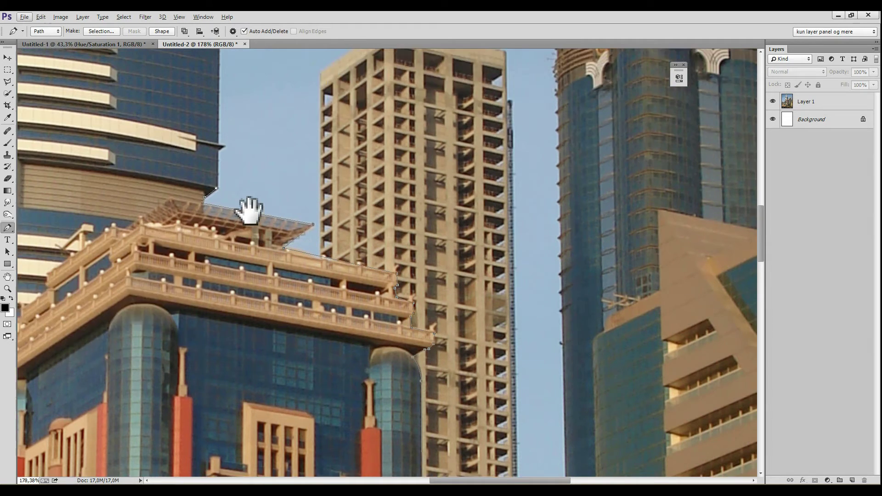
{"action": "scroll", "coordinate": [261, 243], "scroll_direction": "down", "scroll_amount": 3}
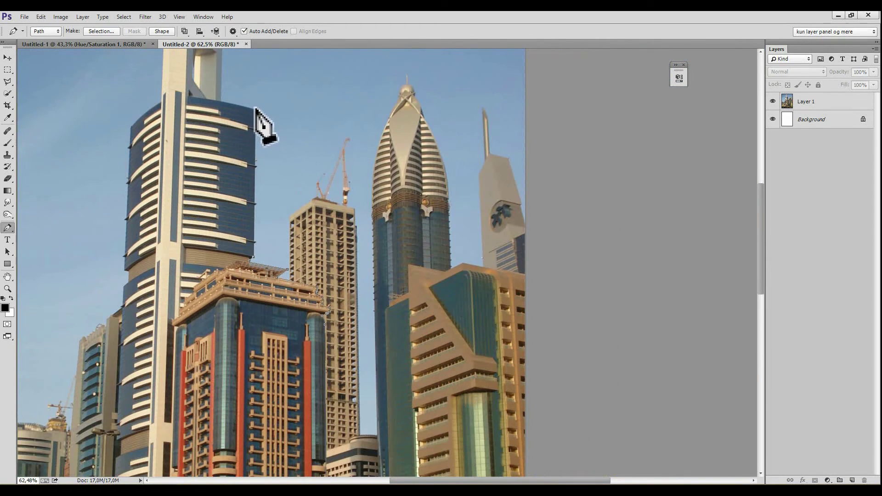
{"action": "left_click_drag", "start_coordinate": [228, 92], "coordinate": [244, 184]}
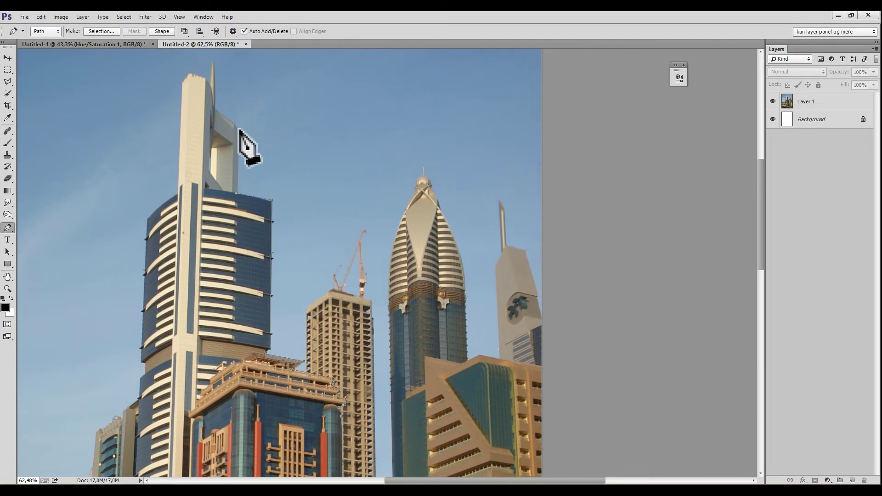
{"action": "left_click_drag", "start_coordinate": [215, 109], "coordinate": [233, 239]}
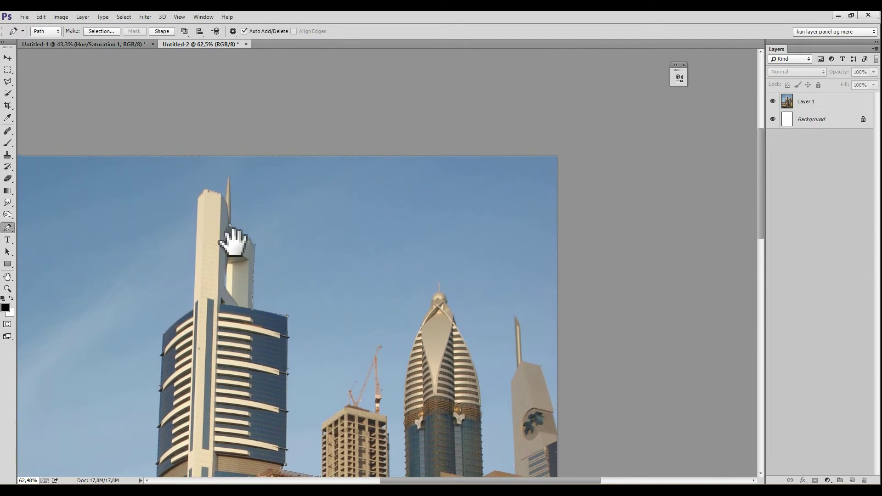
{"action": "scroll", "coordinate": [229, 220], "scroll_direction": "up", "scroll_amount": 3}
{"action": "scroll", "coordinate": [244, 182], "scroll_direction": "up", "scroll_amount": 2}
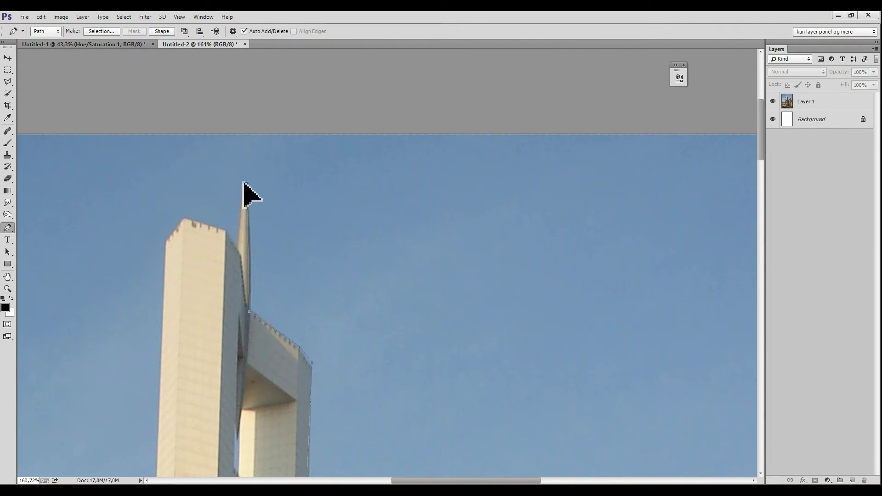
{"action": "left_click_drag", "start_coordinate": [245, 182], "coordinate": [251, 194]}
{"action": "left_click", "coordinate": [226, 230]}
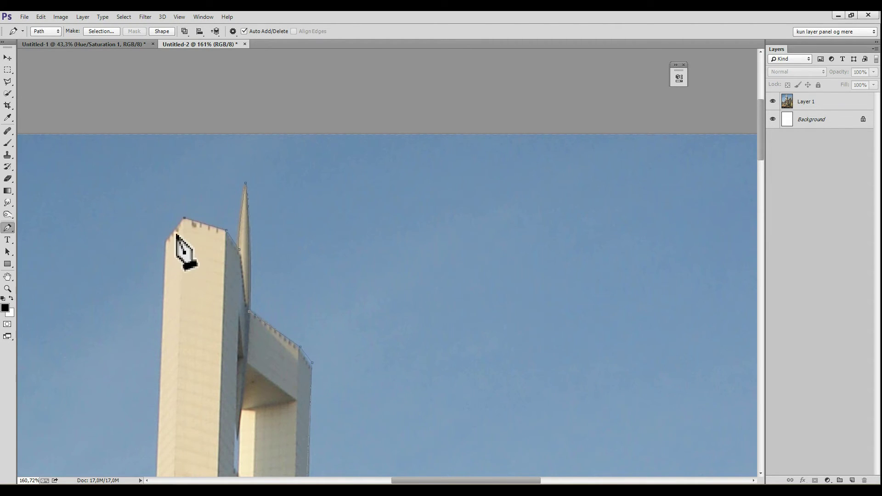
Continue the path down the striped tower's left edge to the building base at street level.
{"action": "scroll", "coordinate": [174, 266], "scroll_direction": "down", "scroll_amount": 5}
{"action": "left_click_drag", "start_coordinate": [181, 317], "coordinate": [182, 267]}
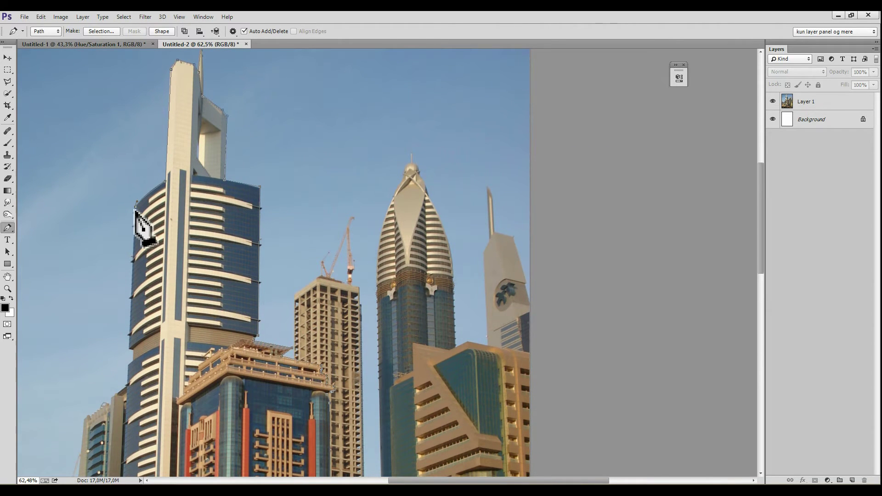
{"action": "left_click_drag", "start_coordinate": [122, 326], "coordinate": [137, 232]}
{"action": "left_click", "coordinate": [141, 255]}
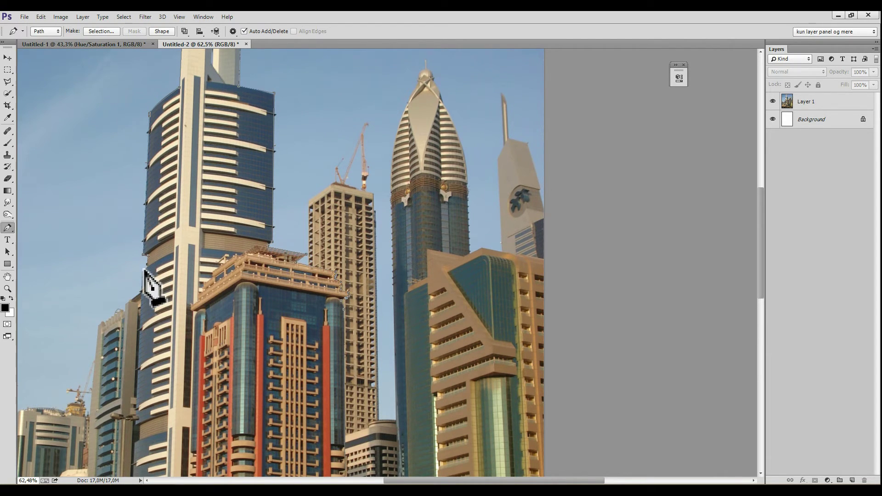
{"action": "left_click_drag", "start_coordinate": [142, 305], "coordinate": [154, 227]}
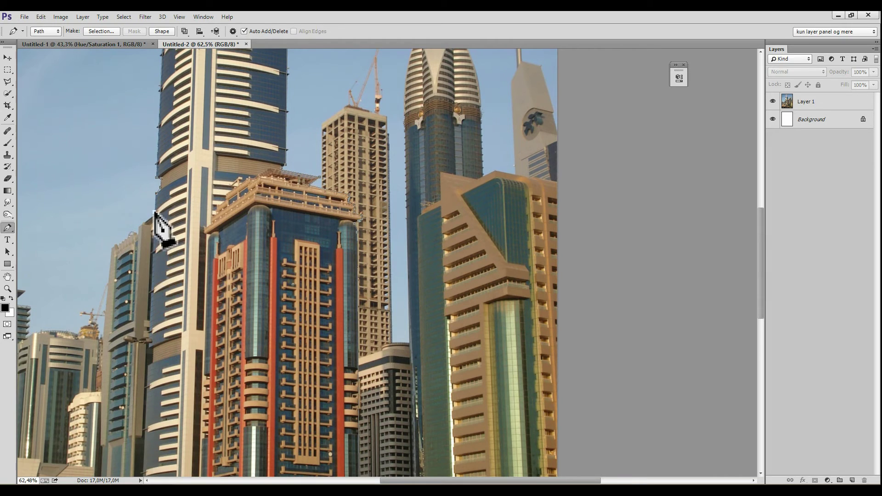
{"action": "scroll", "coordinate": [154, 388], "scroll_direction": "down", "scroll_amount": 2}
{"action": "scroll", "coordinate": [154, 400], "scroll_direction": "down", "scroll_amount": 1}
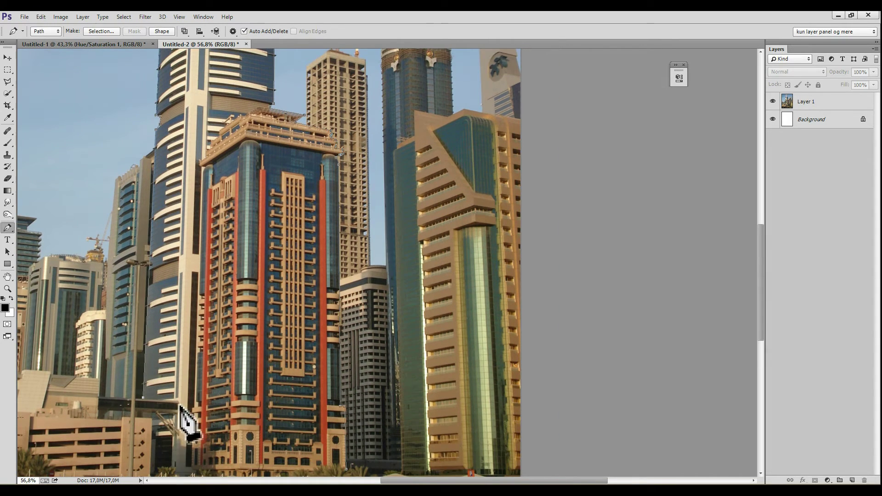
{"action": "scroll", "coordinate": [179, 427], "scroll_direction": "down", "scroll_amount": 3}
{"action": "scroll", "coordinate": [157, 414], "scroll_direction": "down", "scroll_amount": 2}
{"action": "left_click", "coordinate": [131, 391]}
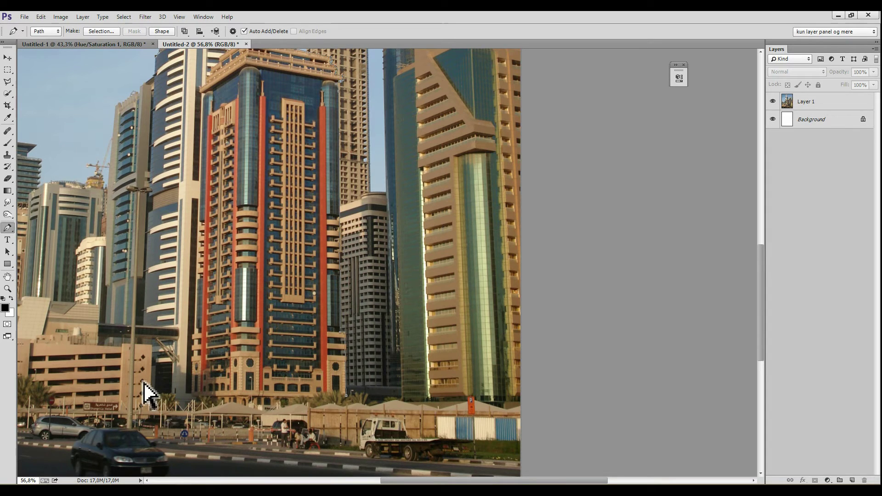
{"action": "mouse_move", "coordinate": [143, 379]}
{"action": "left_mouse_down"}
{"action": "mouse_move", "coordinate": [141, 268]}
{"action": "mouse_move", "coordinate": [145, 376]}
{"action": "left_mouse_up"}
Convert the traced tower path into a selection on the Dubai photo layer.
{"action": "key", "text": "ctrl+Return"}
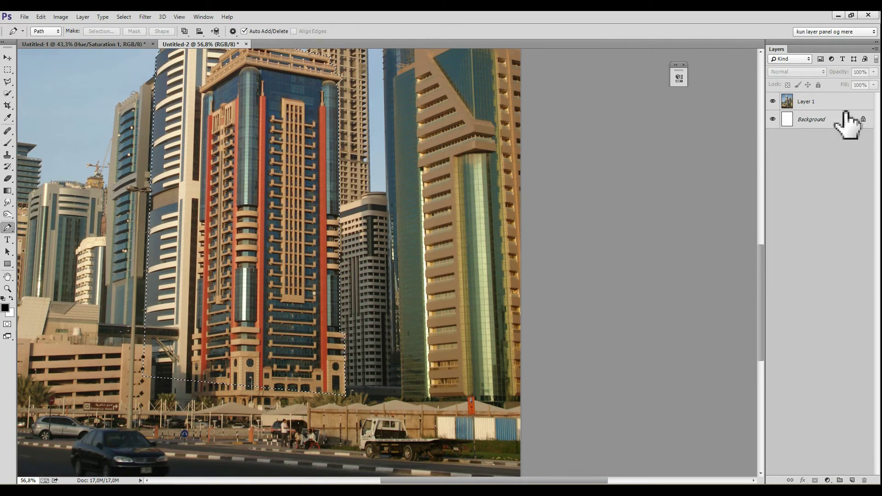
{"action": "left_click", "coordinate": [851, 103]}
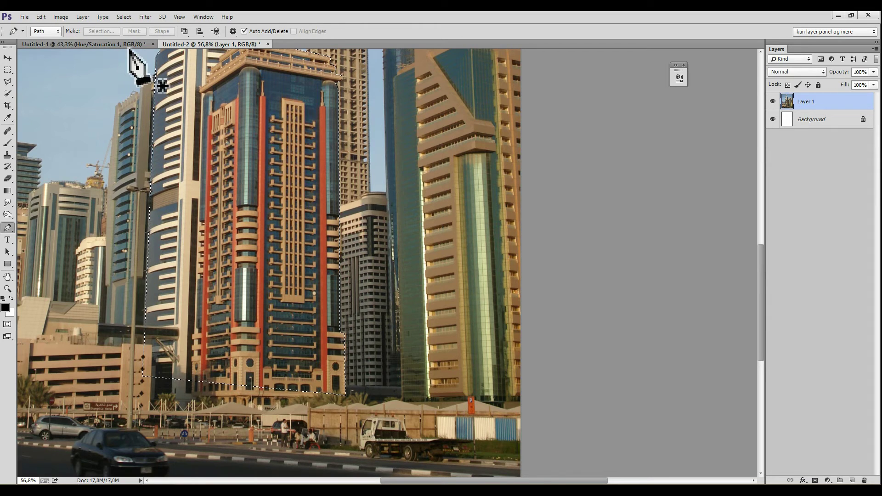
{"action": "scroll", "coordinate": [259, 180], "scroll_direction": "down", "scroll_amount": 3}
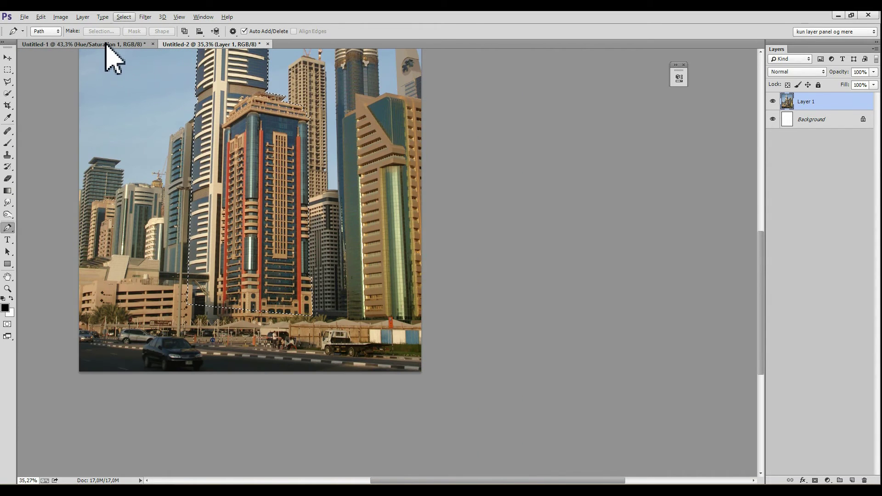
Paste the Dubai tower into the New York document above Layer 1 and shift it up.
{"action": "left_click", "coordinate": [110, 45]}
{"action": "left_click", "coordinate": [827, 120]}
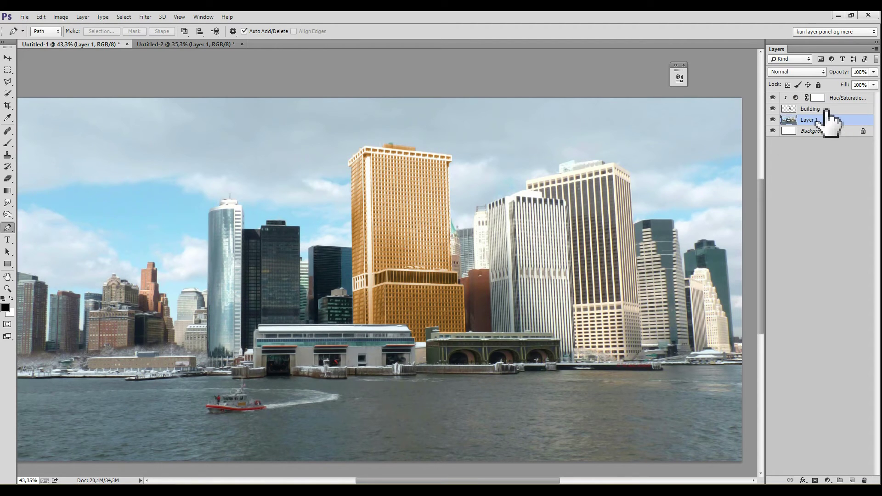
{"action": "key", "text": "ctrl+v"}
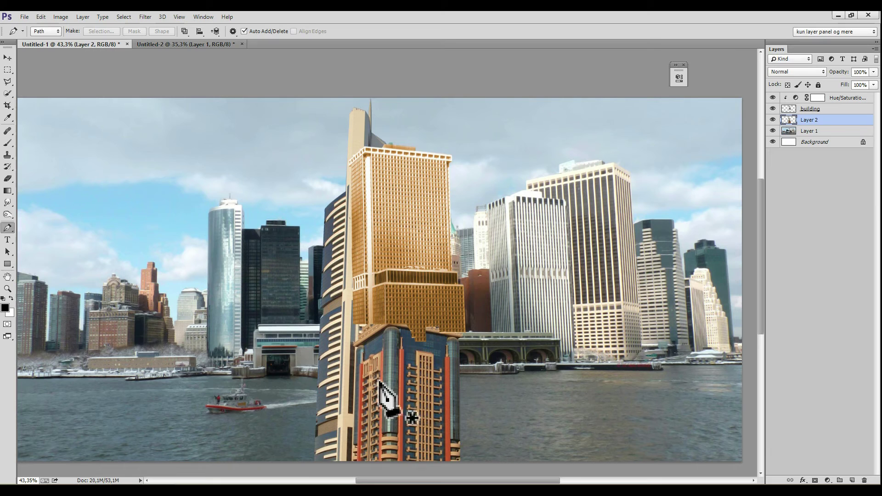
{"action": "key", "text": "v"}
{"action": "mouse_move", "coordinate": [371, 409]}
{"action": "left_mouse_down"}
{"action": "mouse_move", "coordinate": [366, 299]}
{"action": "mouse_move", "coordinate": [374, 307]}
{"action": "left_mouse_up"}
Scale the pasted tower to about half size and place it left of the gold building.
{"action": "key", "text": "ctrl+t"}
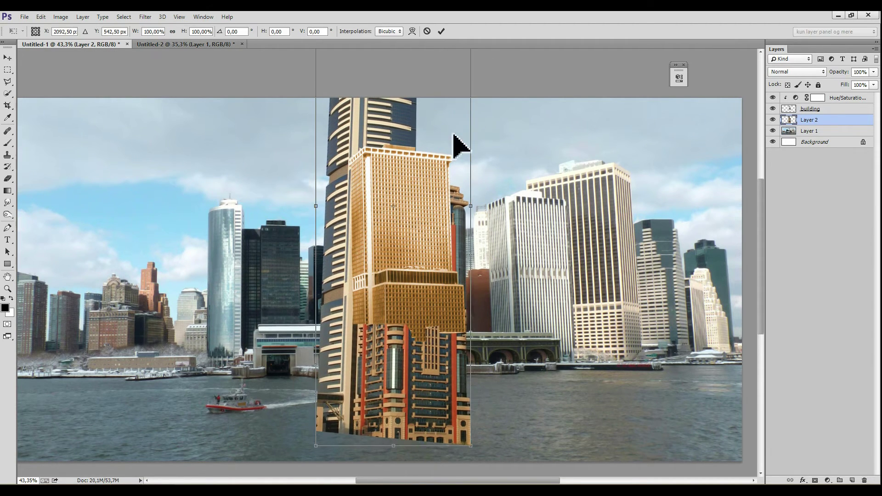
{"action": "scroll", "coordinate": [453, 135], "scroll_direction": "down", "scroll_amount": 3}
{"action": "left_click_drag", "start_coordinate": [462, 68], "coordinate": [388, 203]}
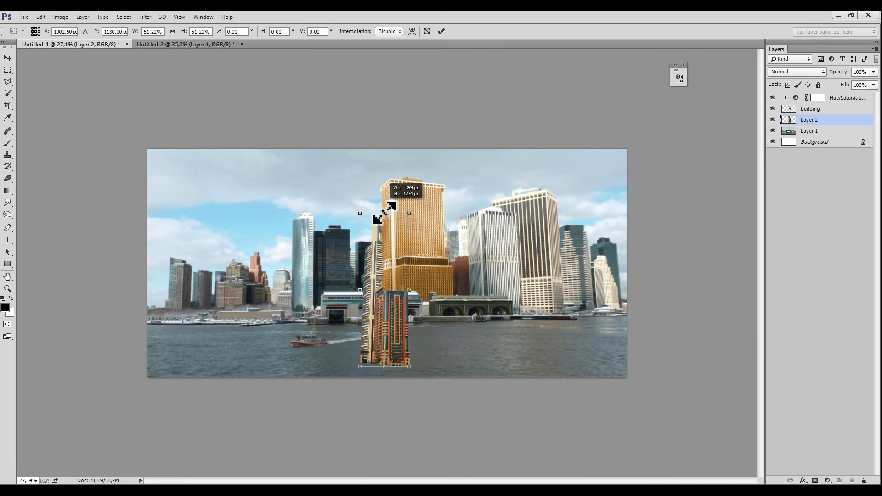
{"action": "mouse_move", "coordinate": [388, 270]}
{"action": "left_mouse_down"}
{"action": "mouse_move", "coordinate": [396, 196]}
{"action": "mouse_move", "coordinate": [399, 212]}
{"action": "left_mouse_up"}
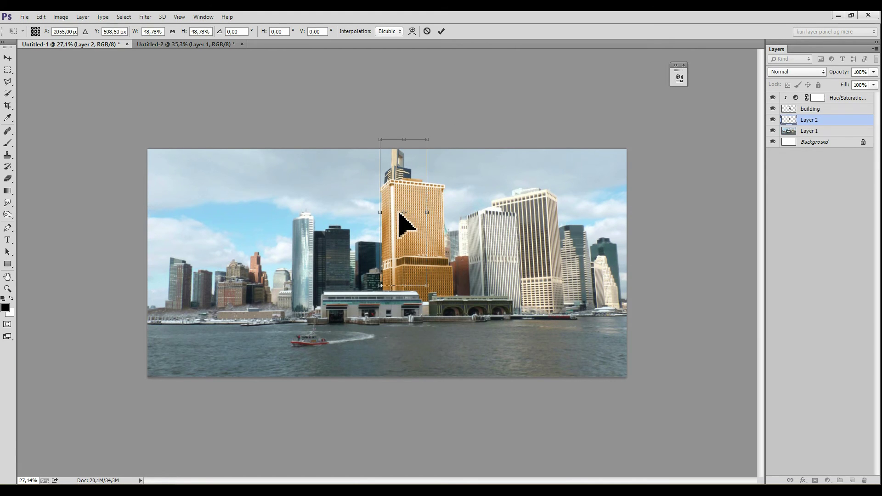
{"action": "key", "text": "Return"}
{"action": "scroll", "coordinate": [400, 217], "scroll_direction": "up", "scroll_amount": 1}
{"action": "scroll", "coordinate": [400, 216], "scroll_direction": "up", "scroll_amount": 3}
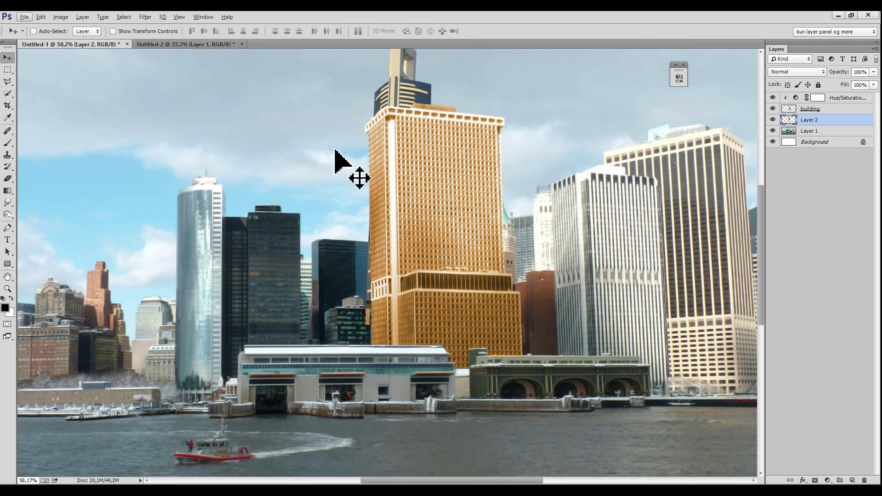
{"action": "left_click_drag", "start_coordinate": [386, 156], "coordinate": [236, 167]}
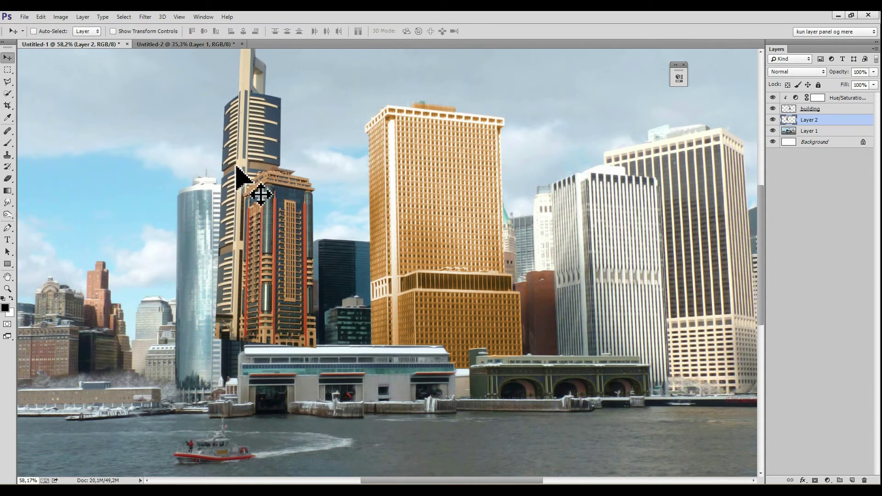
Flip the tower horizontally and slide it behind the gold building.
{"action": "key", "text": "ctrl+t"}
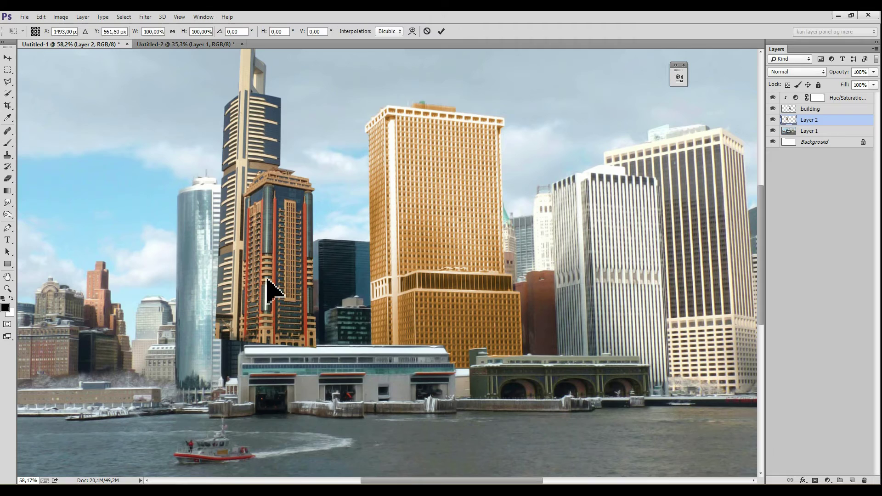
{"action": "right_click", "coordinate": [269, 279]}
{"action": "left_click", "coordinate": [307, 427]}
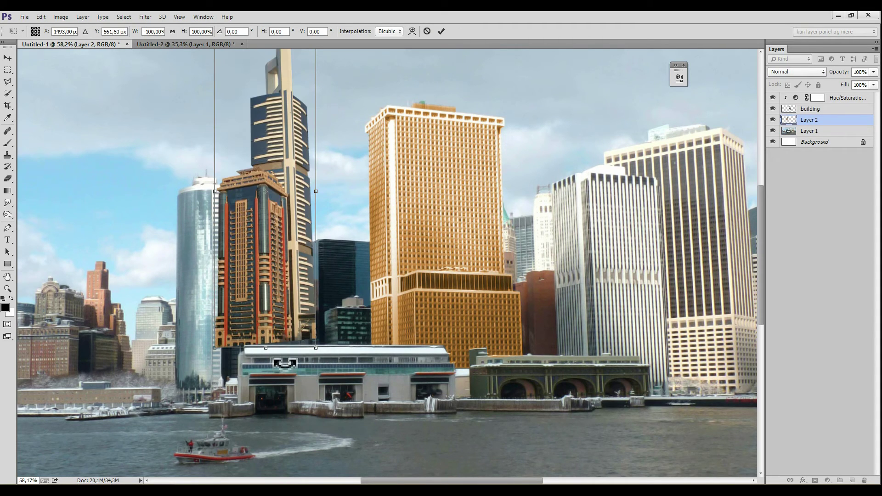
{"action": "key", "text": "Return"}
{"action": "mouse_move", "coordinate": [262, 263]}
{"action": "left_mouse_down"}
{"action": "mouse_move", "coordinate": [383, 260]}
{"action": "mouse_move", "coordinate": [411, 246]}
{"action": "left_mouse_up"}
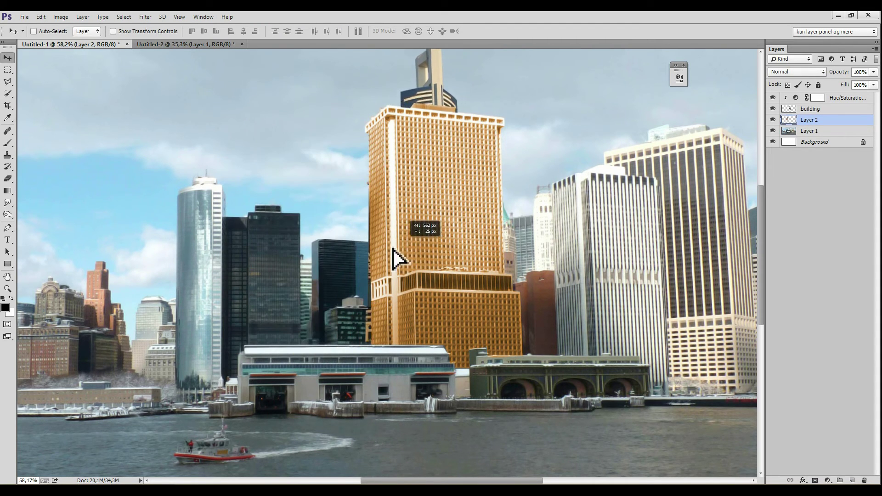
{"action": "left_click", "coordinate": [61, 16]}
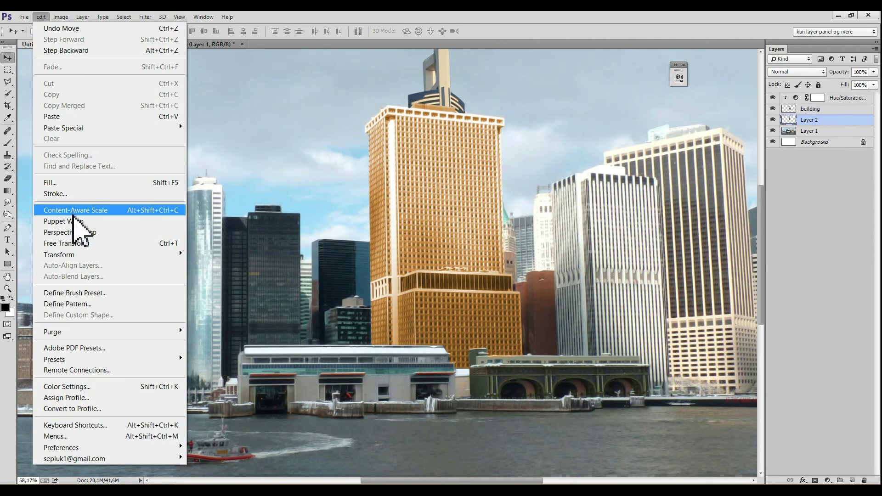
Start a Puppet Warp on the tower with pins at its spire, base and middle.
{"action": "left_click", "coordinate": [76, 221]}
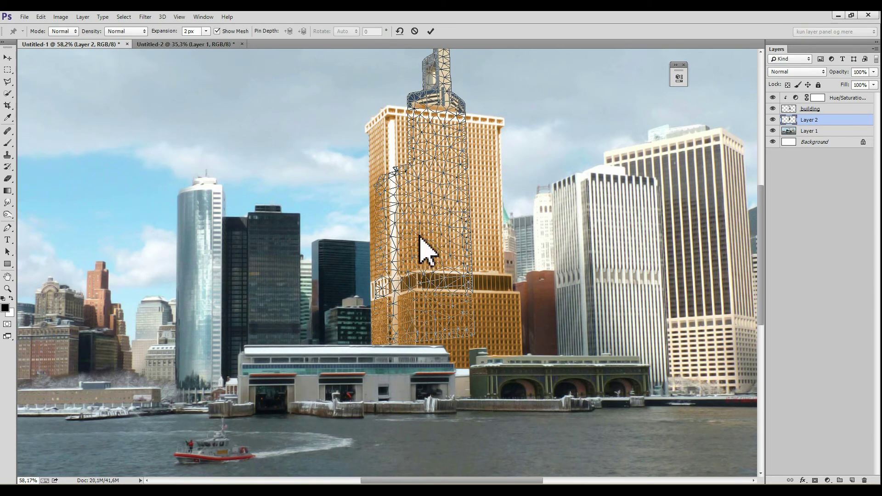
{"action": "scroll", "coordinate": [419, 237], "scroll_direction": "up", "scroll_amount": 2}
{"action": "scroll", "coordinate": [429, 305], "scroll_direction": "up", "scroll_amount": 1}
{"action": "left_click", "coordinate": [441, 111]}
{"action": "left_click", "coordinate": [429, 383]}
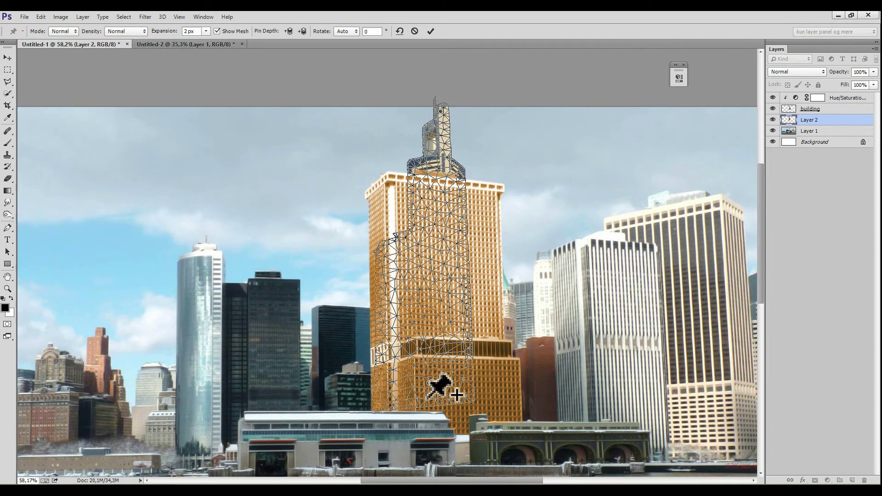
{"action": "left_click", "coordinate": [422, 294]}
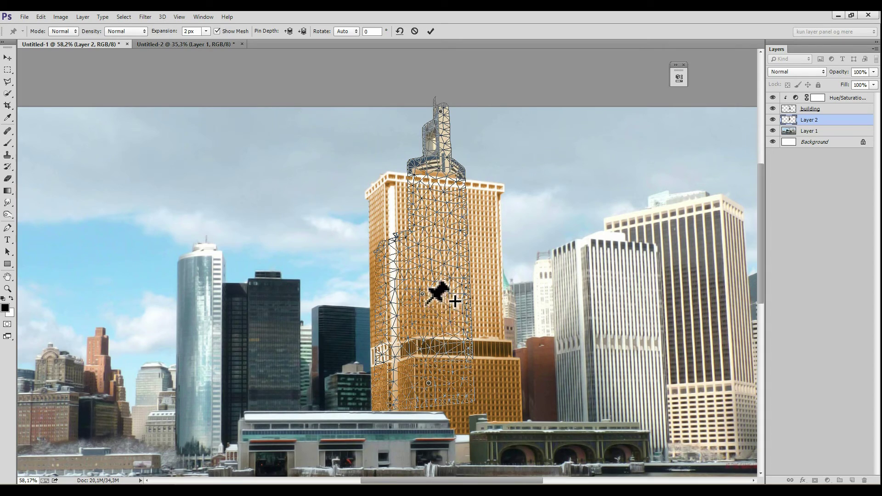
{"action": "left_click_drag", "start_coordinate": [422, 293], "coordinate": [239, 288]}
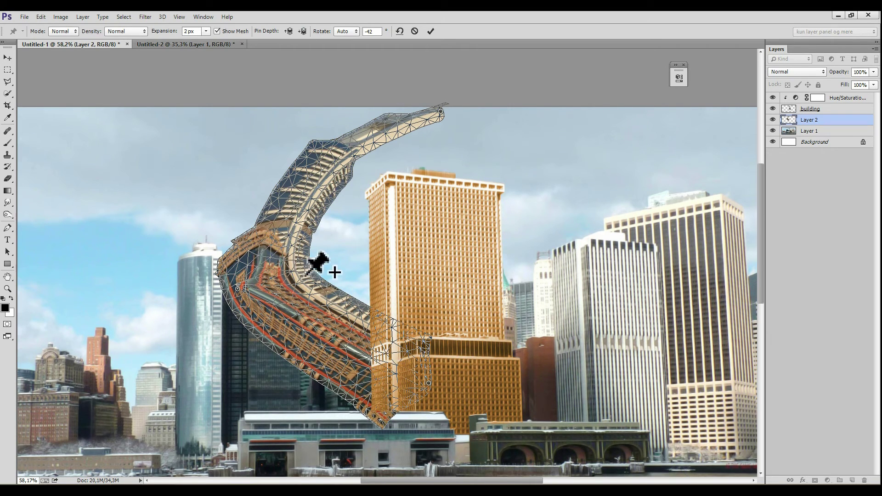
{"action": "key", "text": "ctrl+z"}
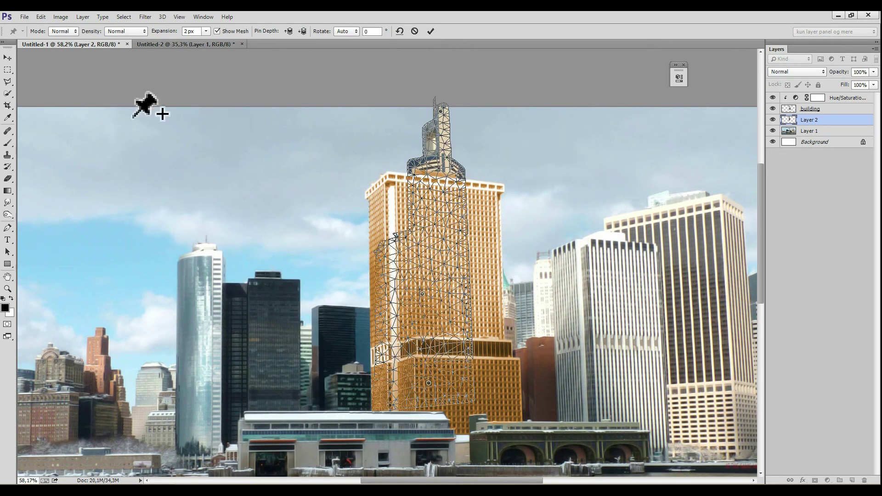
Drag the top and middle pins to arch the tower up and left, then apply the warp.
{"action": "left_click_drag", "start_coordinate": [442, 114], "coordinate": [256, 137]}
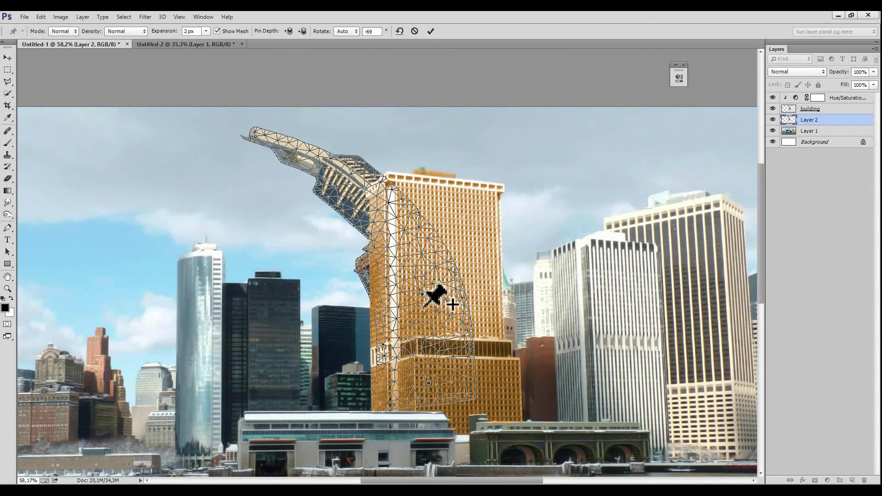
{"action": "left_click_drag", "start_coordinate": [422, 294], "coordinate": [375, 296]}
{"action": "left_click_drag", "start_coordinate": [255, 136], "coordinate": [190, 196]}
{"action": "left_click", "coordinate": [375, 296]}
{"action": "left_click_drag", "start_coordinate": [373, 296], "coordinate": [379, 286]}
{"action": "mouse_move", "coordinate": [190, 197]}
{"action": "left_mouse_down"}
{"action": "mouse_move", "coordinate": [233, 171]}
{"action": "mouse_move", "coordinate": [231, 159]}
{"action": "left_mouse_up"}
{"action": "key", "text": "Return"}
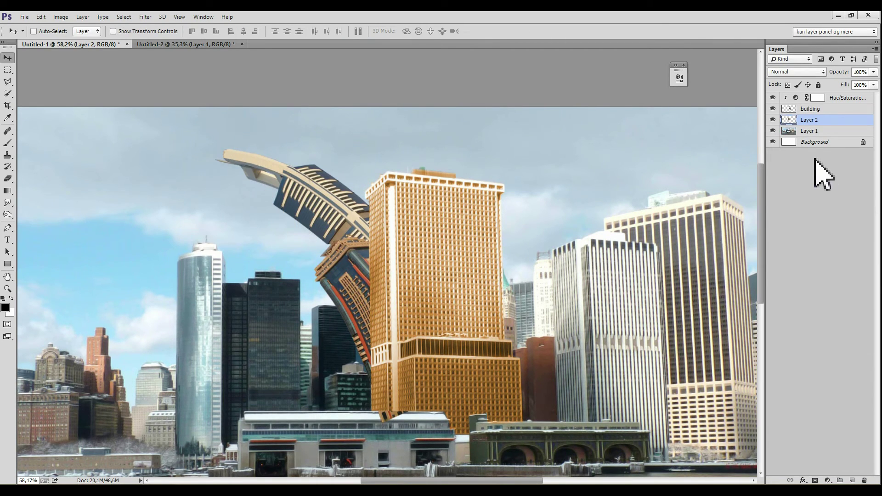
Duplicate the curved wing, flip it horizontally, and shrink it into place on the right.
{"action": "mouse_move", "coordinate": [292, 276]}
{"action": "left_mouse_down"}
{"action": "mouse_move", "coordinate": [357, 326]}
{"action": "mouse_move", "coordinate": [392, 328]}
{"action": "left_mouse_up"}
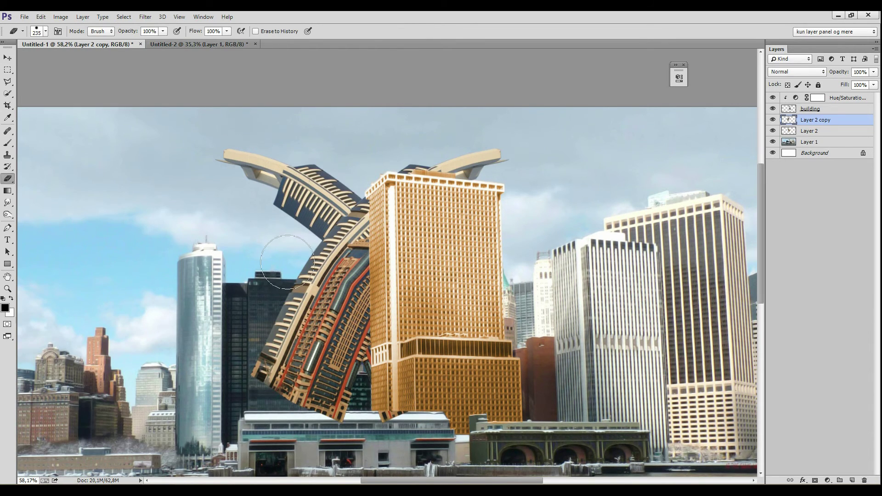
{"action": "key", "text": "ctrl+t"}
{"action": "right_click", "coordinate": [296, 309]}
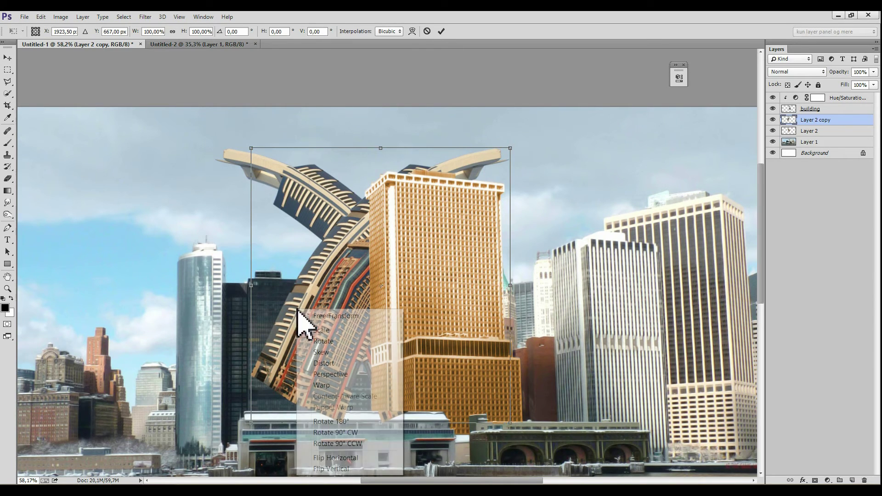
{"action": "left_click", "coordinate": [256, 285]}
{"action": "left_click_drag", "start_coordinate": [364, 311], "coordinate": [533, 271]}
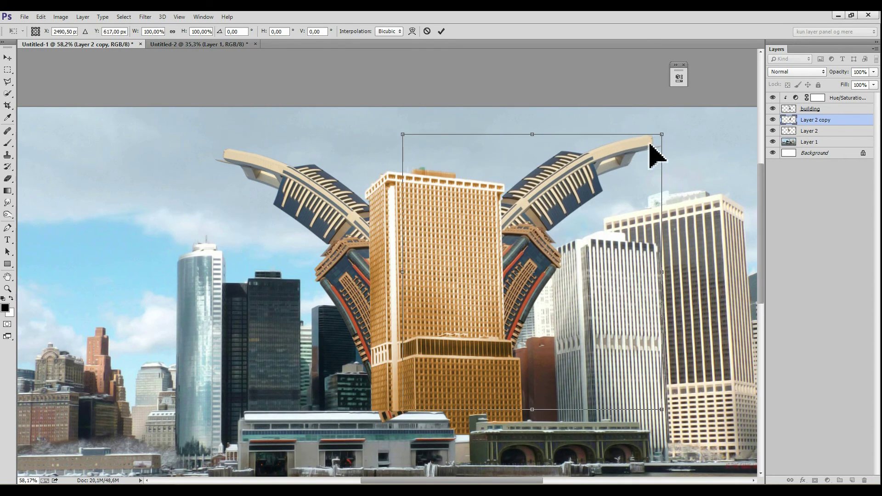
{"action": "left_click_drag", "start_coordinate": [661, 134], "coordinate": [581, 206]}
{"action": "mouse_move", "coordinate": [456, 331]}
{"action": "left_mouse_down"}
{"action": "mouse_move", "coordinate": [492, 276]}
{"action": "mouse_move", "coordinate": [504, 276]}
{"action": "mouse_move", "coordinate": [476, 330]}
{"action": "mouse_move", "coordinate": [504, 325]}
{"action": "left_mouse_up"}
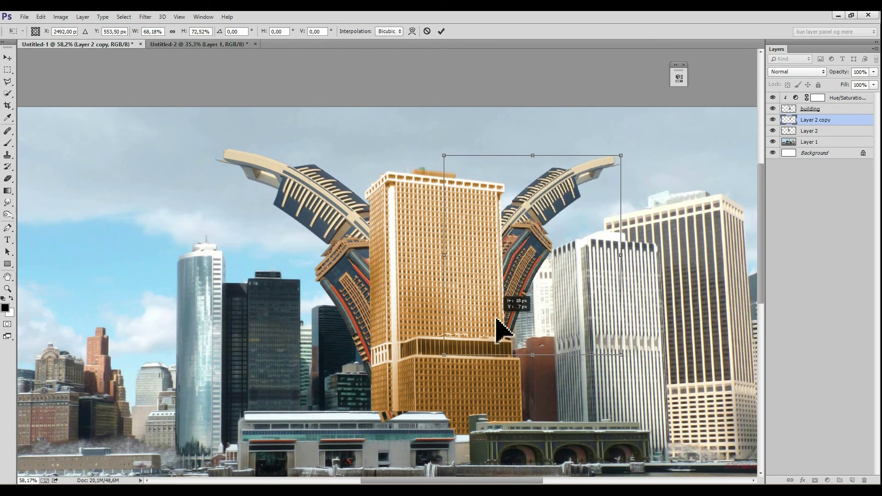
{"action": "key", "text": "Return"}
{"action": "key", "text": "e"}
{"action": "left_click", "coordinate": [856, 108]}
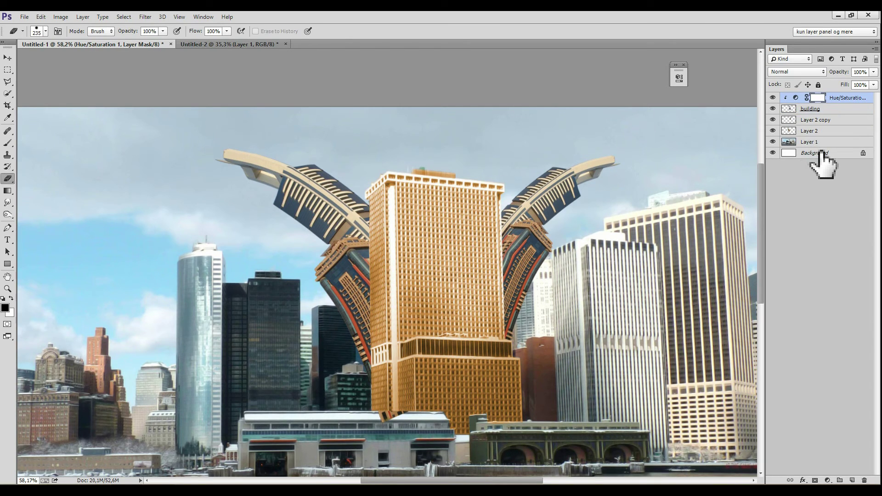
Group Layer 2 and Layer 2 copy together into Group 1.
{"action": "left_click", "coordinate": [828, 120]}
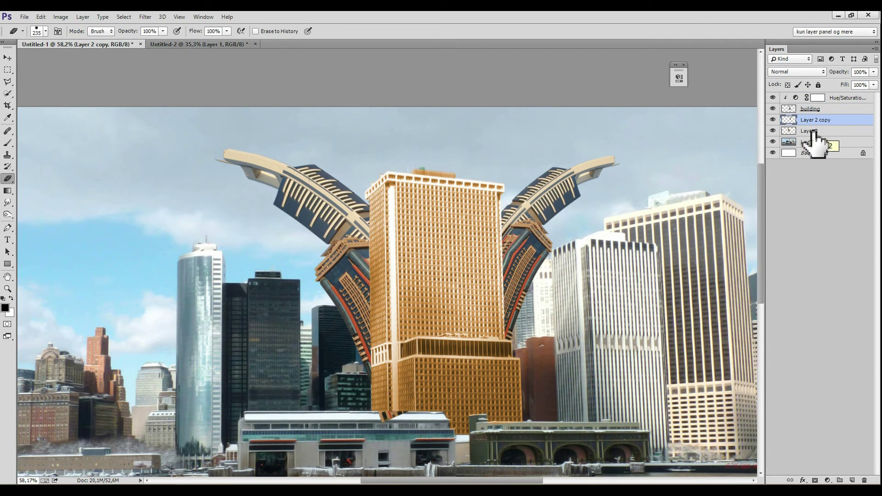
{"action": "left_click", "coordinate": [824, 131], "text": "shift"}
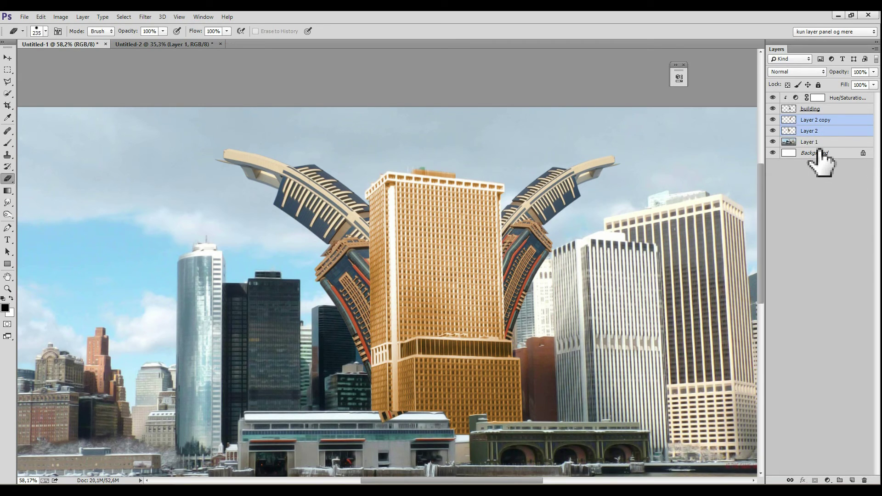
{"action": "key", "text": "ctrl+g"}
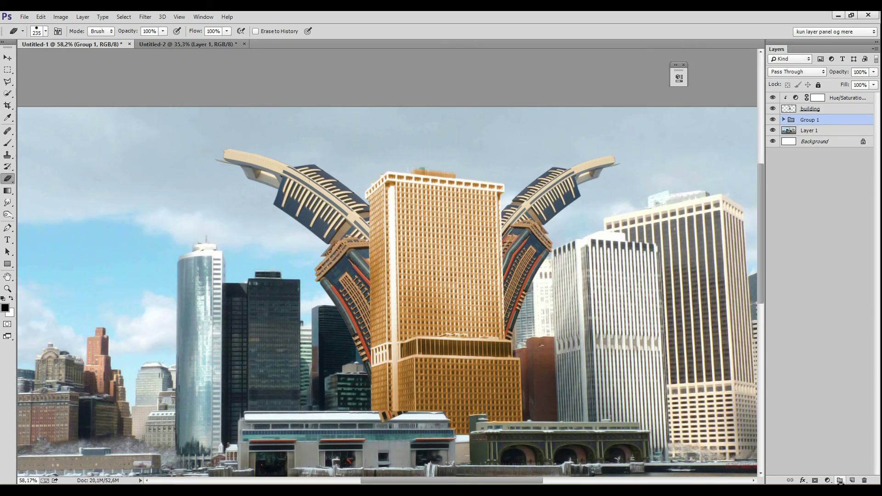
{"action": "left_click", "coordinate": [784, 120]}
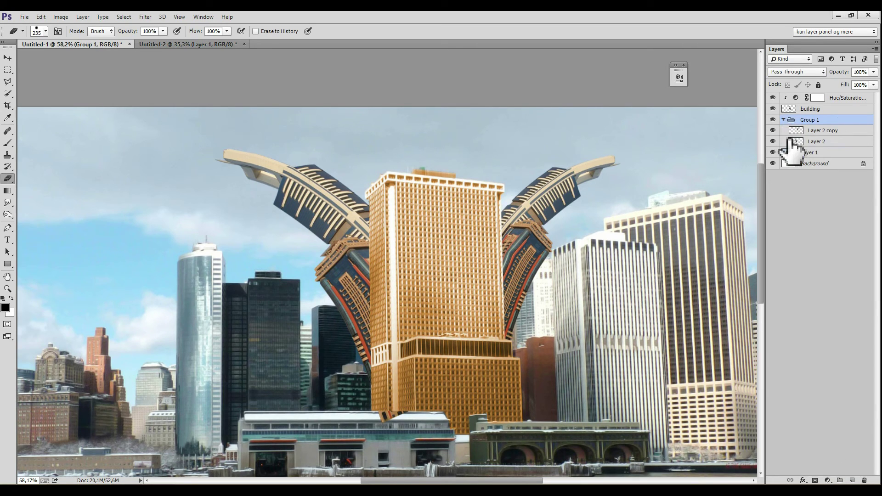
Rename Group 1 to 'bygninger' and keep it expanded.
{"action": "double_click", "coordinate": [811, 120]}
{"action": "type", "text": "nger"}
{"action": "key", "text": "Return"}
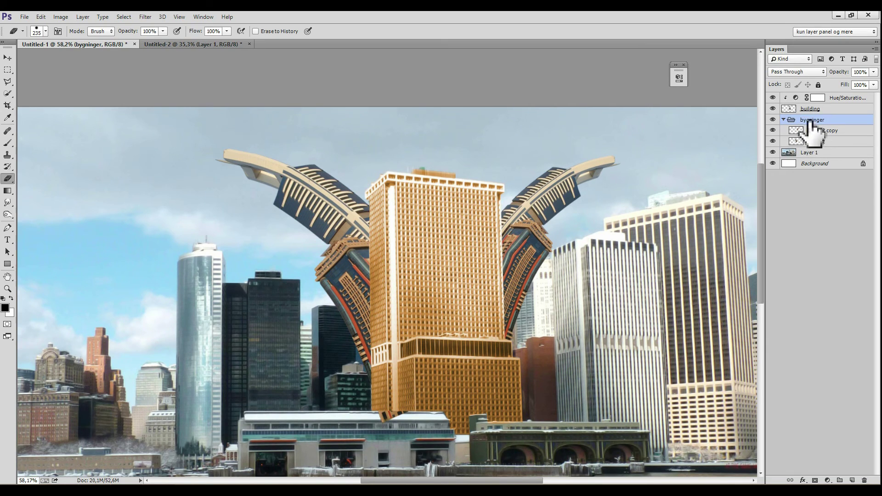
{"action": "left_click", "coordinate": [784, 120]}
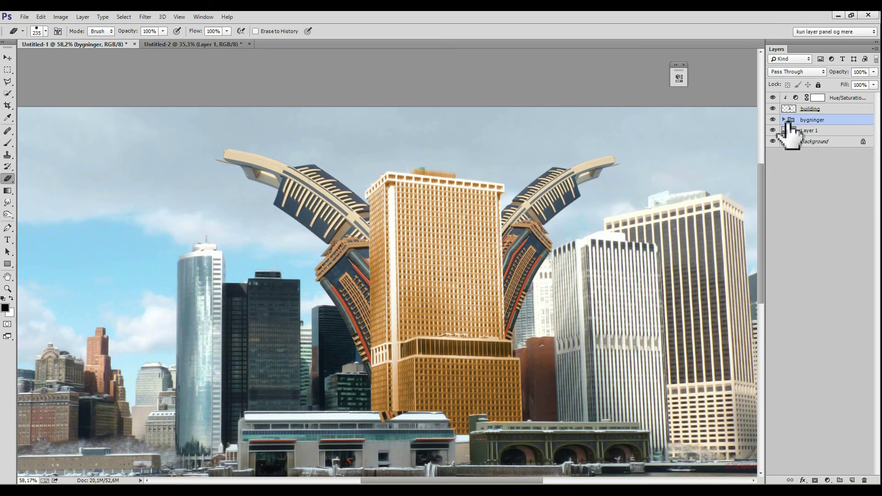
{"action": "left_click", "coordinate": [784, 120]}
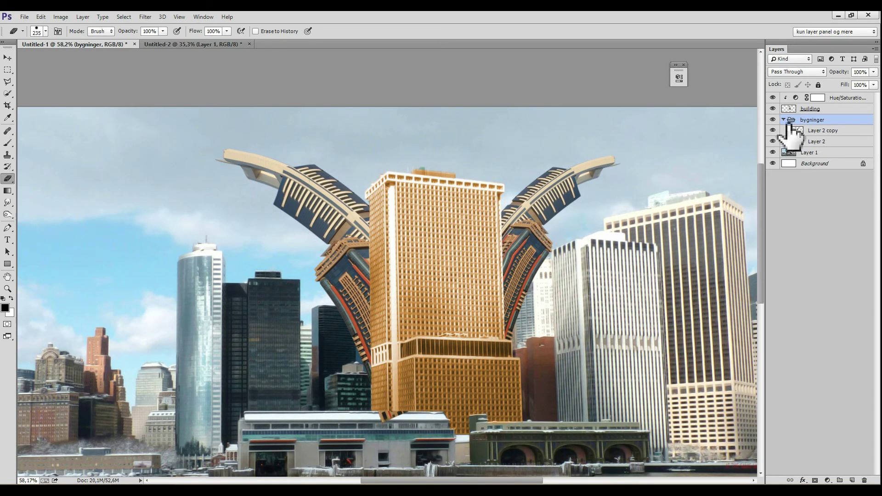
{"action": "key", "text": "v"}
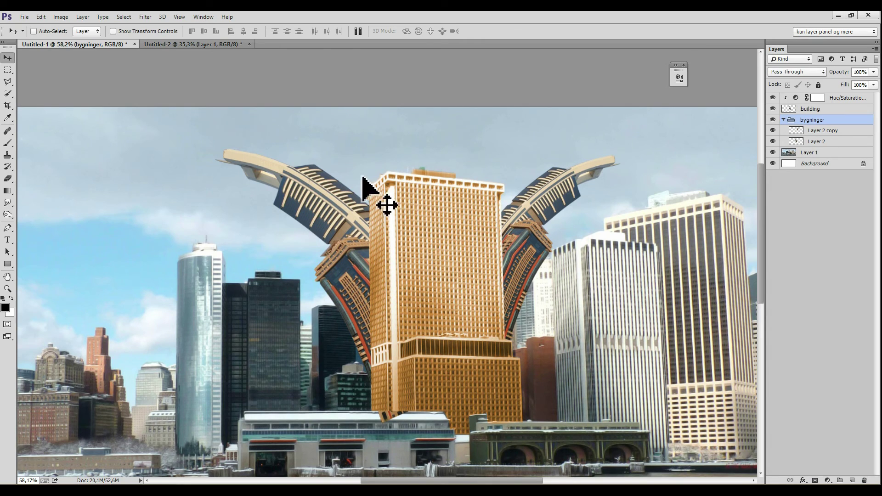
Add a layer mask to bygninger and set the brush to 100% opacity.
{"action": "left_click", "coordinate": [816, 480]}
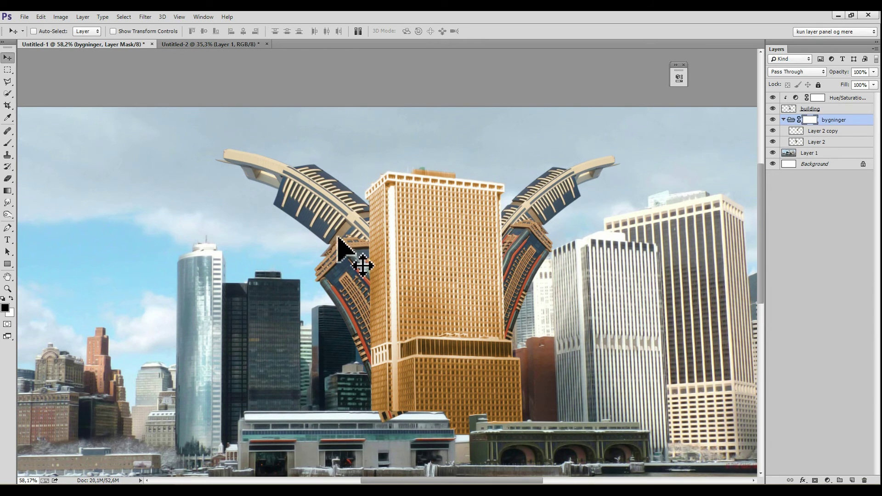
{"action": "key", "text": "b"}
{"action": "left_click_drag", "start_coordinate": [199, 30], "coordinate": [244, 45]}
{"action": "left_click_drag", "start_coordinate": [248, 170], "coordinate": [322, 234]}
Paint the left wing out on the mask and back in, then duplicate the Hue/Saturation layer.
{"action": "left_click_drag", "start_coordinate": [230, 156], "coordinate": [322, 225]}
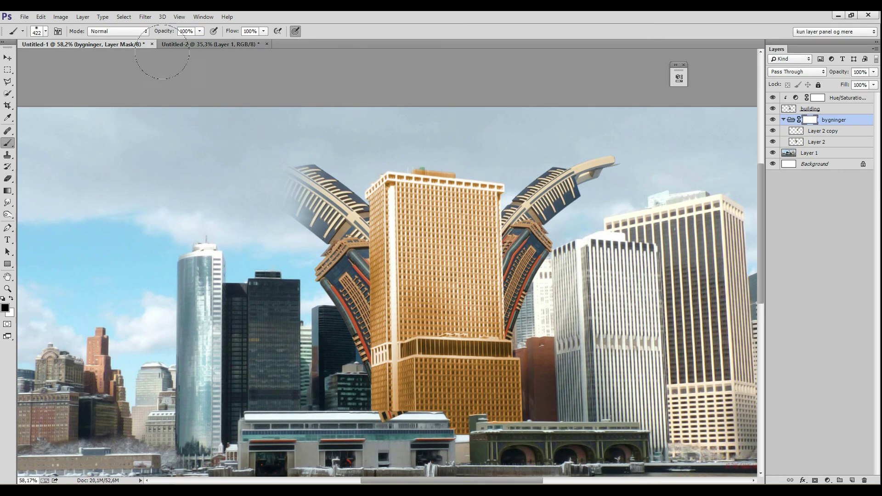
{"action": "left_click_drag", "start_coordinate": [298, 170], "coordinate": [363, 285]}
{"action": "left_click_drag", "start_coordinate": [331, 234], "coordinate": [367, 280]}
{"action": "key", "text": "x"}
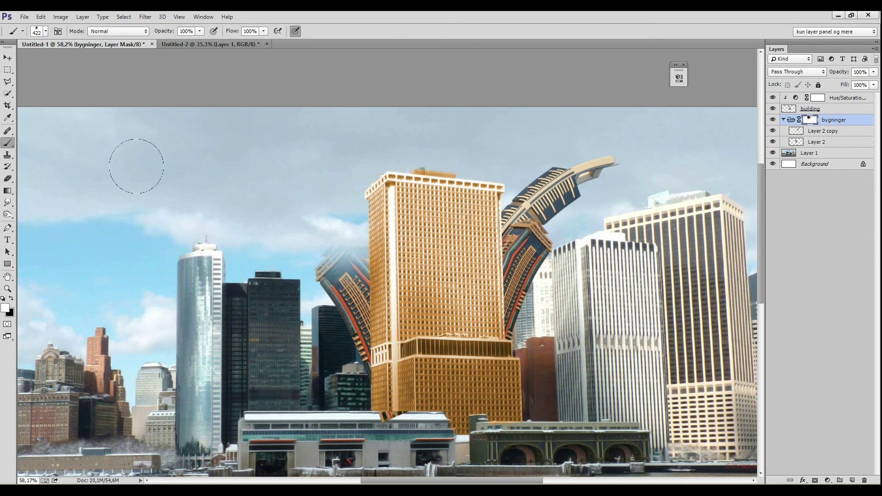
{"action": "left_click_drag", "start_coordinate": [321, 230], "coordinate": [254, 122]}
{"action": "left_click_drag", "start_coordinate": [230, 156], "coordinate": [340, 207]}
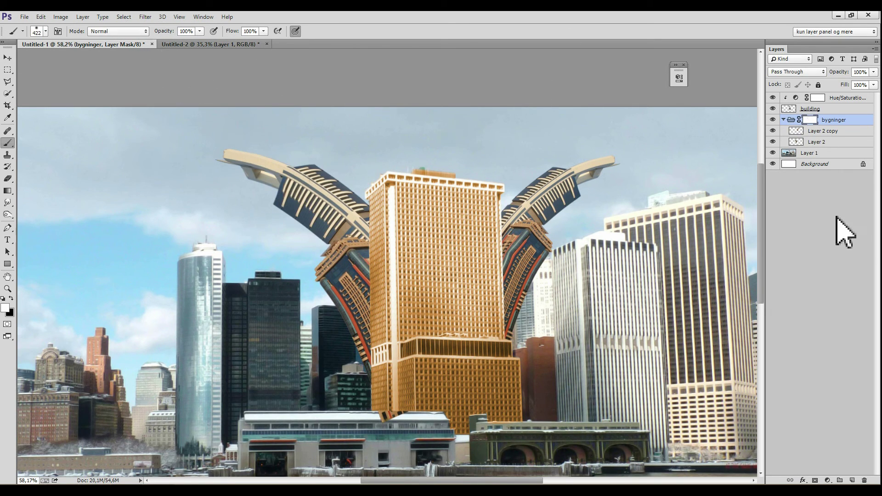
{"action": "left_click_drag", "start_coordinate": [790, 101], "coordinate": [845, 105]}
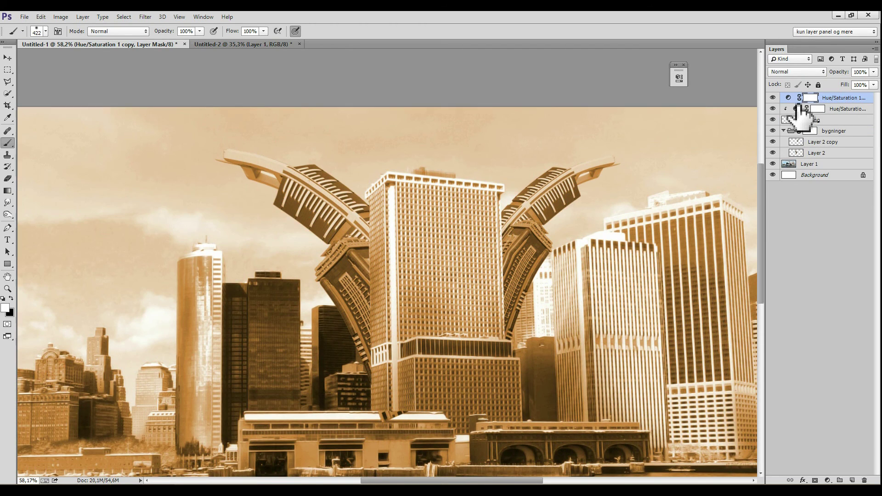
Clip the Hue/Saturation copy to bygninger and colorize the wings blue at Hue 234.
{"action": "left_click_drag", "start_coordinate": [800, 107], "coordinate": [795, 120]}
{"action": "left_click", "coordinate": [783, 131]}
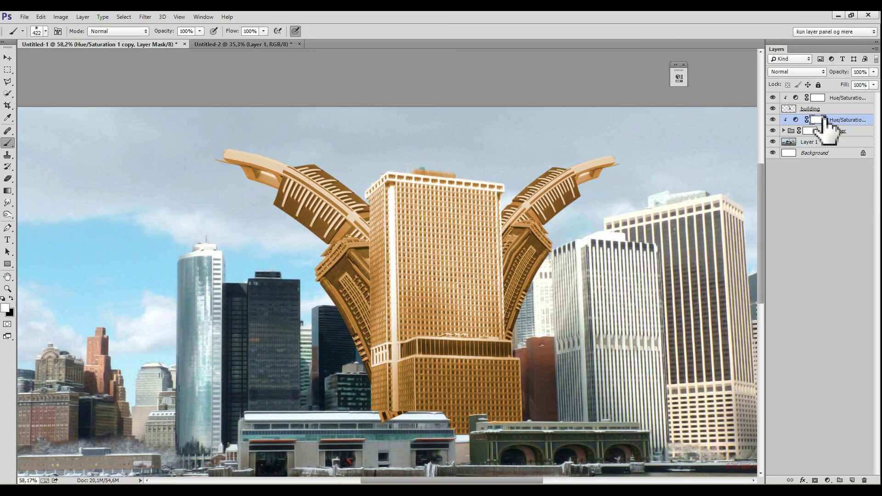
{"action": "double_click", "coordinate": [796, 119]}
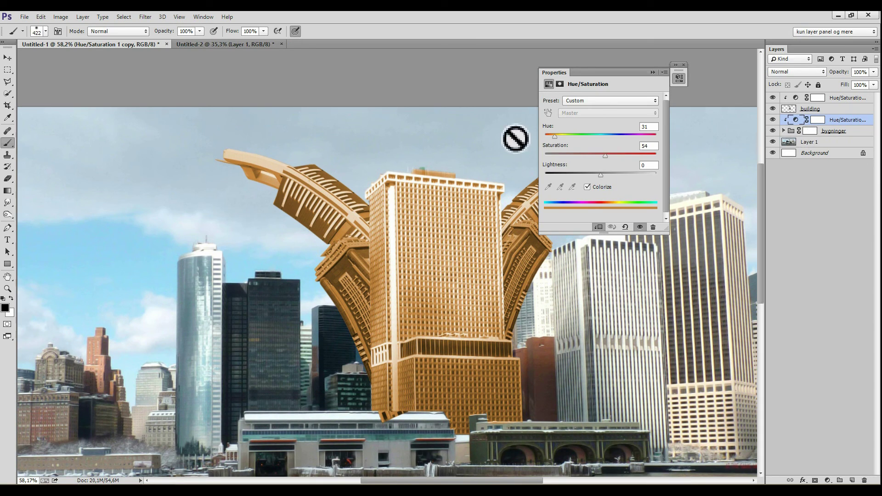
{"action": "left_click_drag", "start_coordinate": [569, 136], "coordinate": [620, 156]}
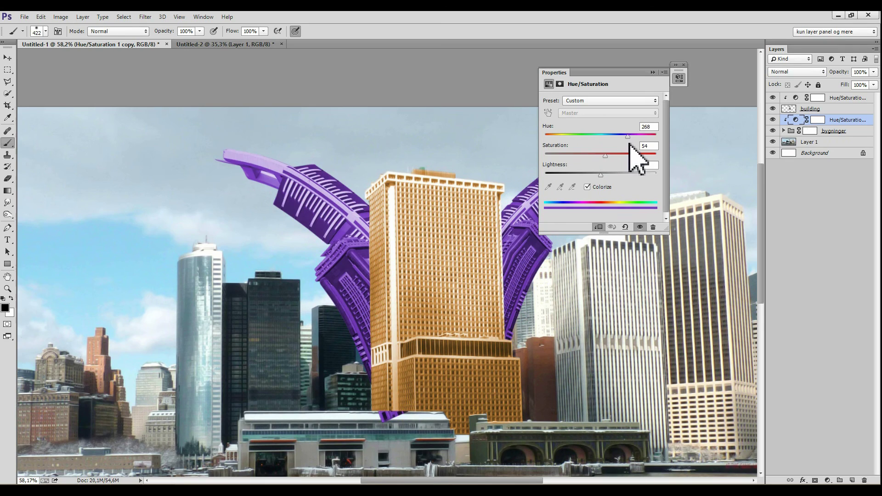
{"action": "left_click", "coordinate": [652, 73]}
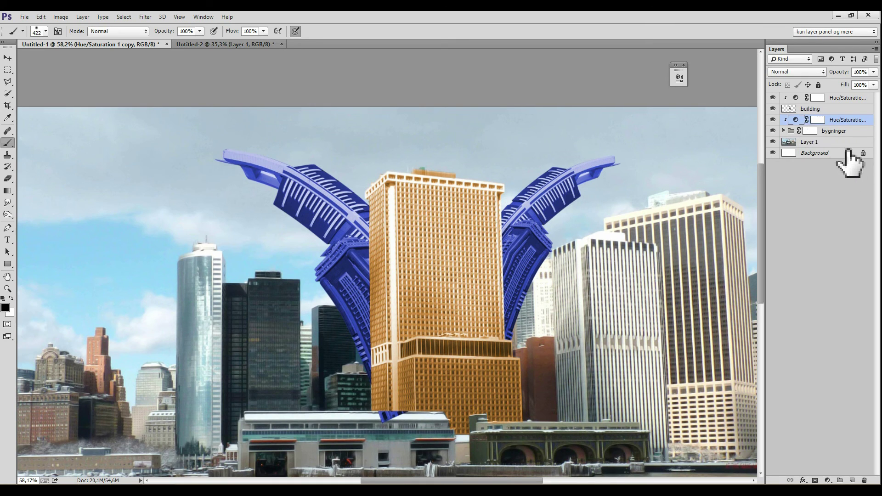
{"action": "key", "text": "ctrl+j"}
Mask the duplicate adjustment to the right wing and set its hue to 98 for green.
{"action": "left_click_drag", "start_coordinate": [788, 130], "coordinate": [790, 124]}
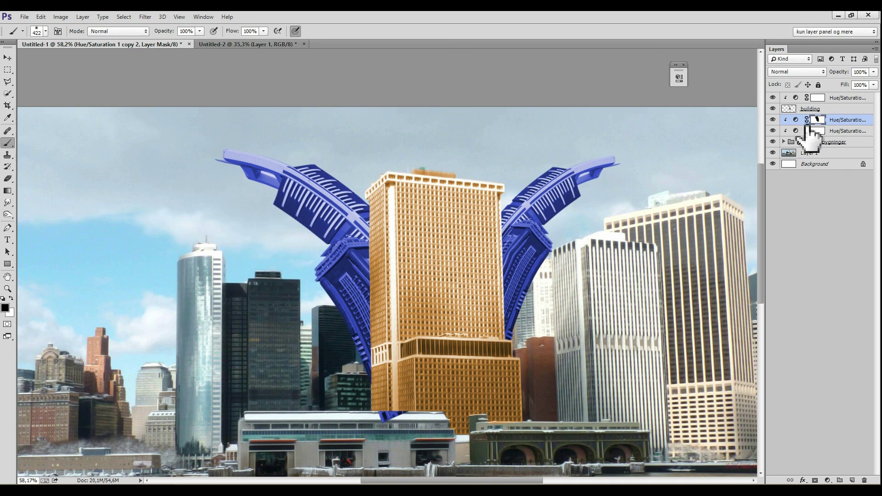
{"action": "left_click", "coordinate": [848, 131]}
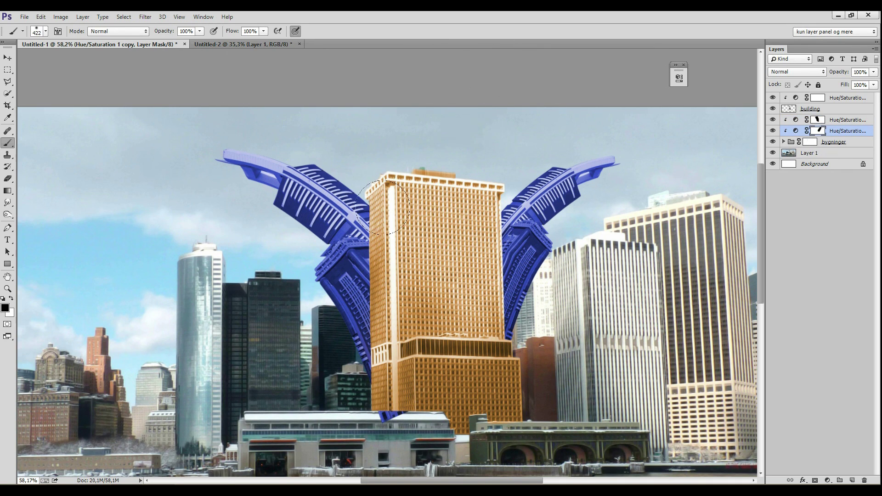
{"action": "double_click", "coordinate": [796, 120]}
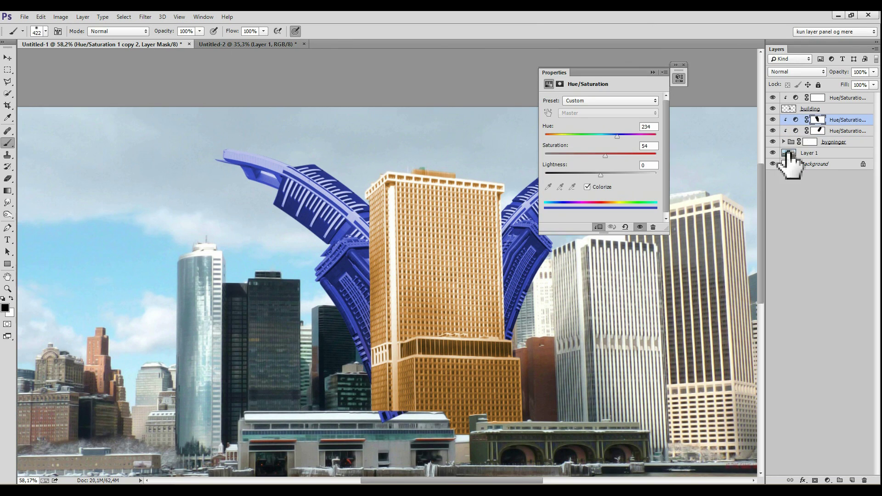
{"action": "left_click_drag", "start_coordinate": [606, 136], "coordinate": [575, 137]}
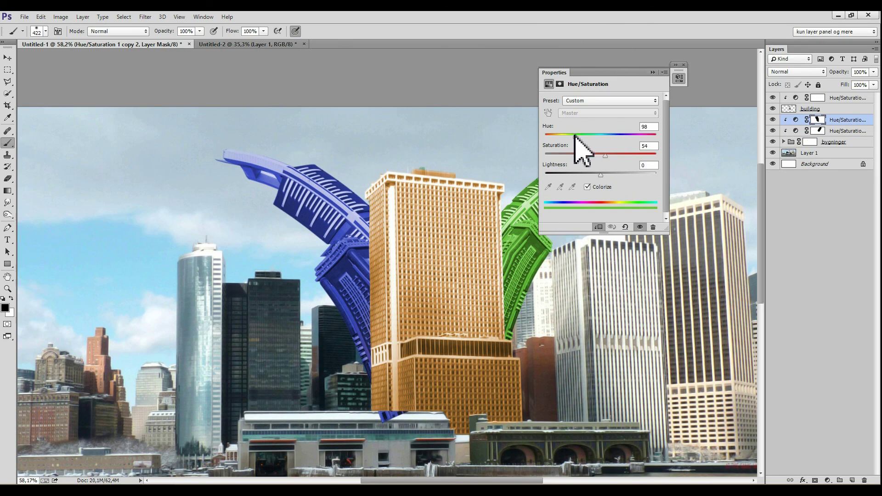
{"action": "left_click", "coordinate": [653, 71]}
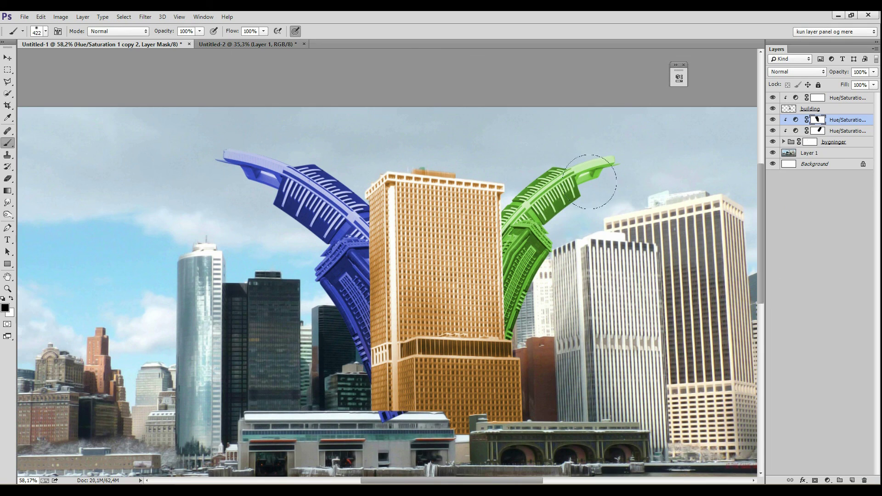
Select the bygninger group's layer mask and drag across the lower canvas.
{"action": "left_click", "coordinate": [810, 142]}
{"action": "scroll", "coordinate": [394, 388], "scroll_direction": "down", "scroll_amount": 3}
{"action": "left_click_drag", "start_coordinate": [393, 387], "coordinate": [364, 388]}
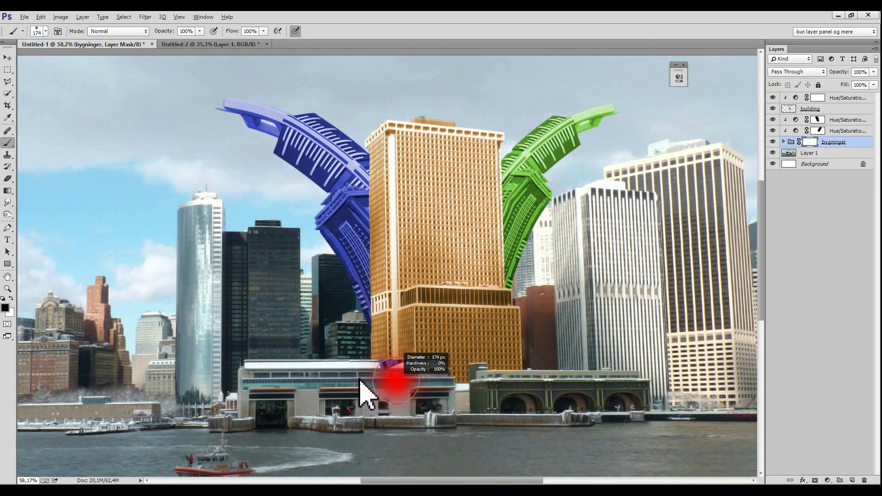
{"action": "scroll", "coordinate": [449, 443], "scroll_direction": "down", "scroll_amount": 1}
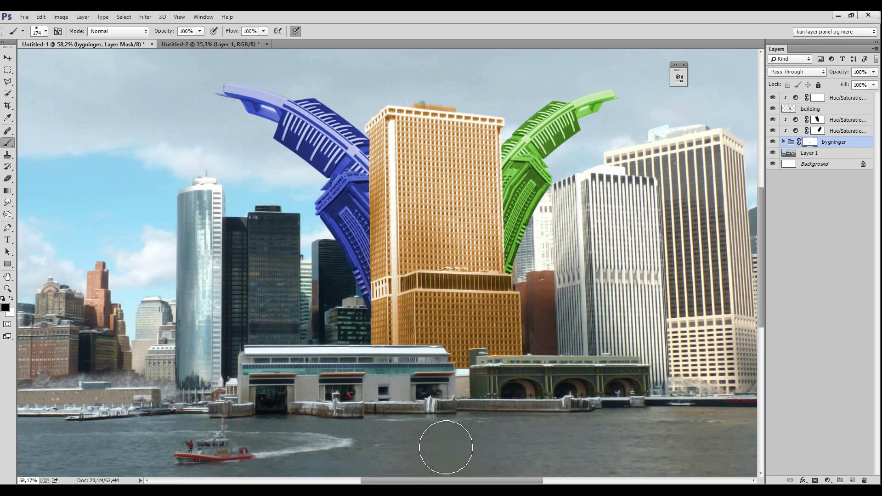
{"action": "scroll", "coordinate": [441, 443], "scroll_direction": "down", "scroll_amount": 2}
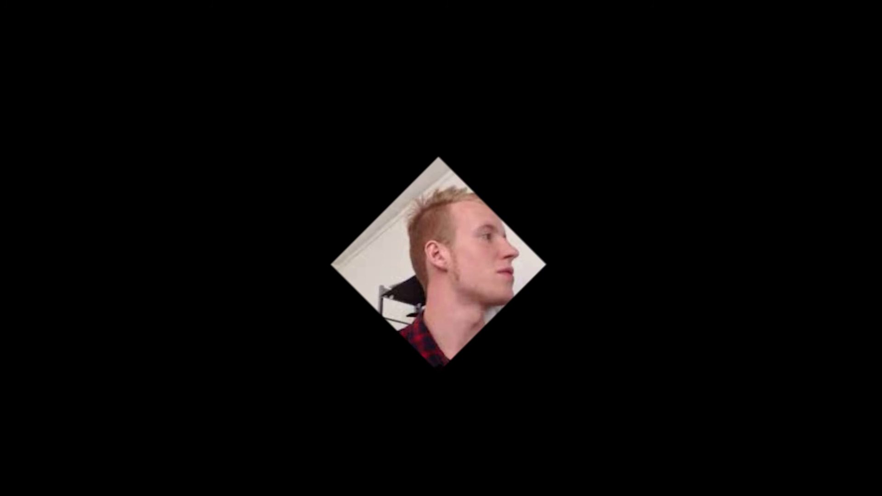